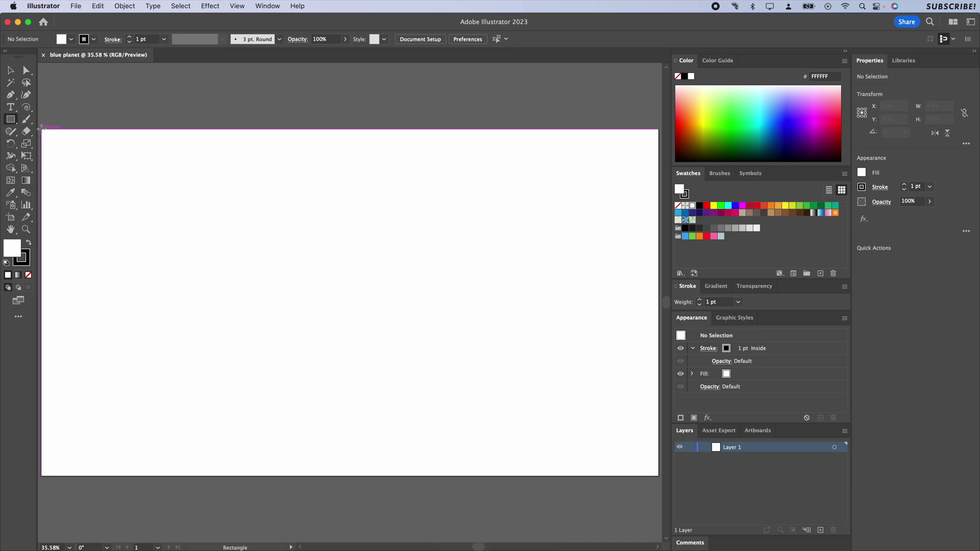
Draw a rectangle covering the 1920 × 1080 artboard with no stroke and dark navy #001228 fill.
left_click_drag(41, 130, 88, 176)
left_click_drag(133, 214, 658, 476)
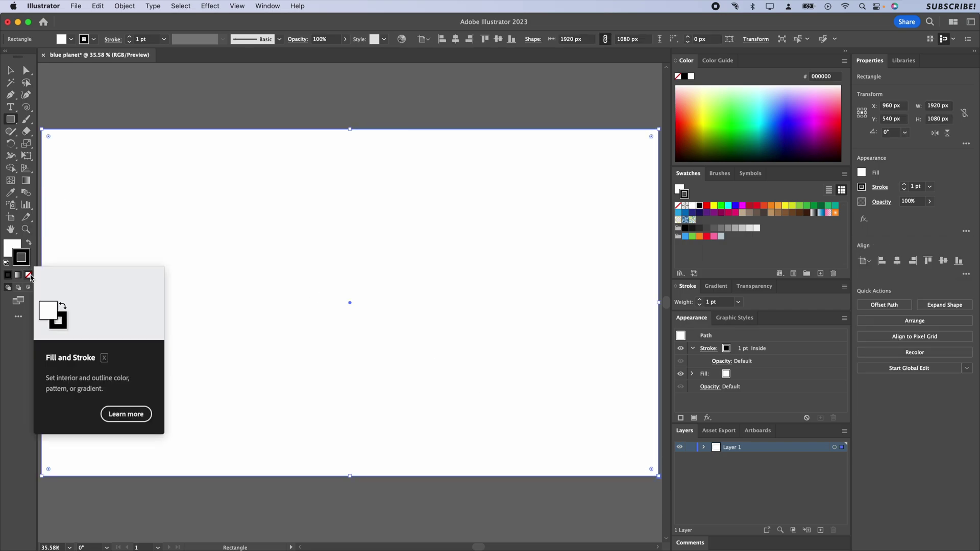
left_click(28, 276)
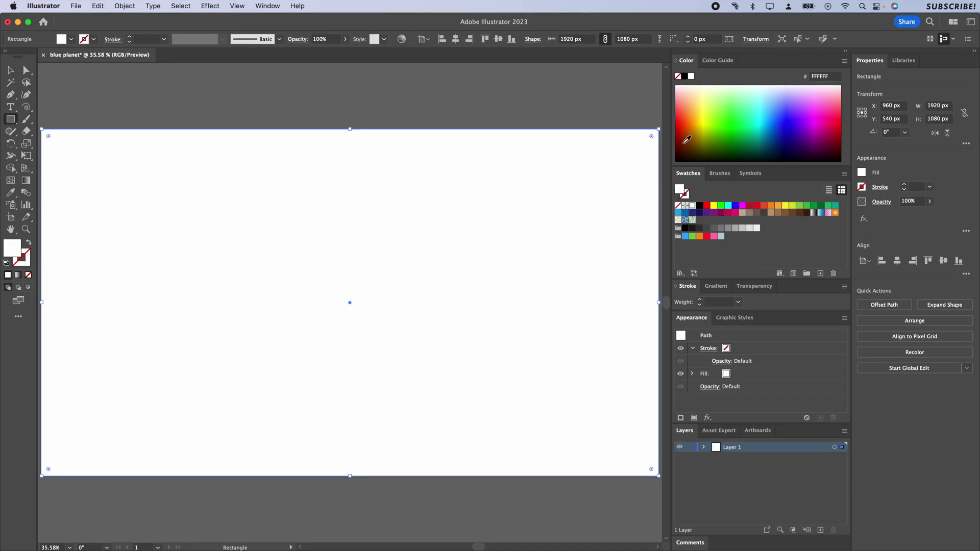
left_click_drag(690, 153, 777, 151)
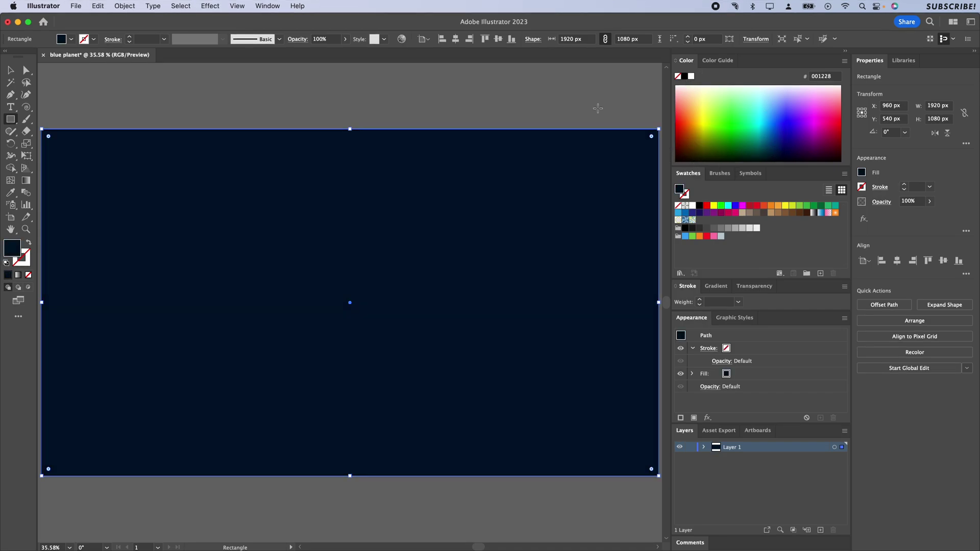
key("v")
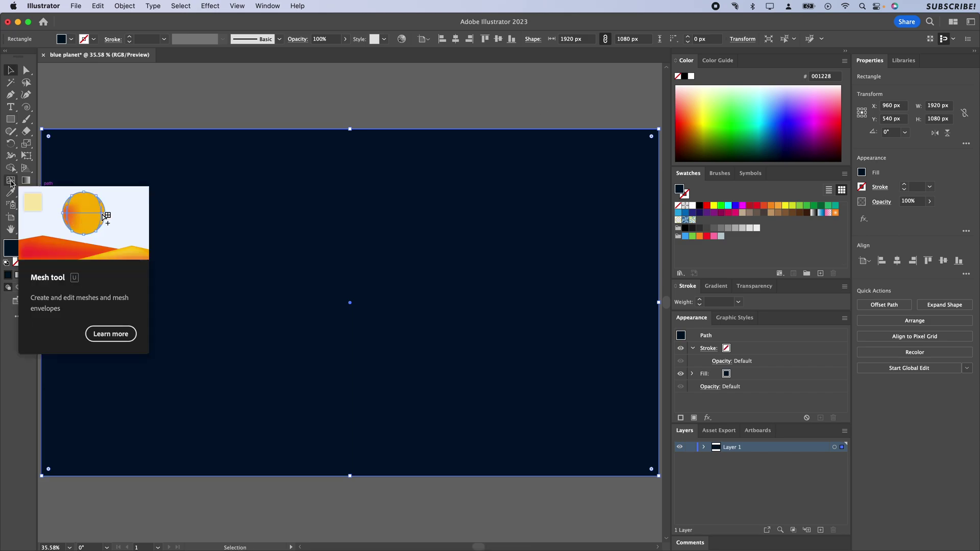
Turn the navy rectangle into a gradient mesh by adding two vertical mesh lines.
left_click(10, 182)
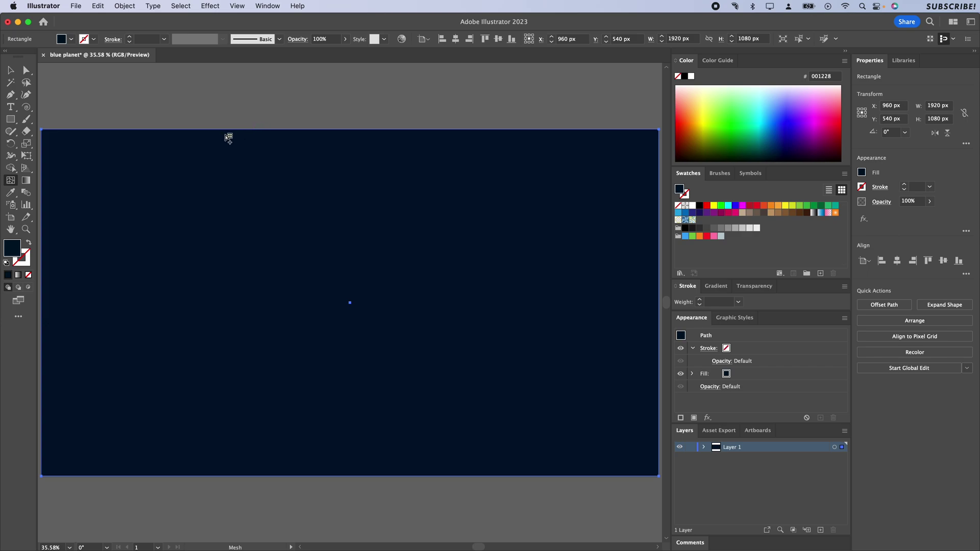
left_click(243, 129)
left_click(488, 130)
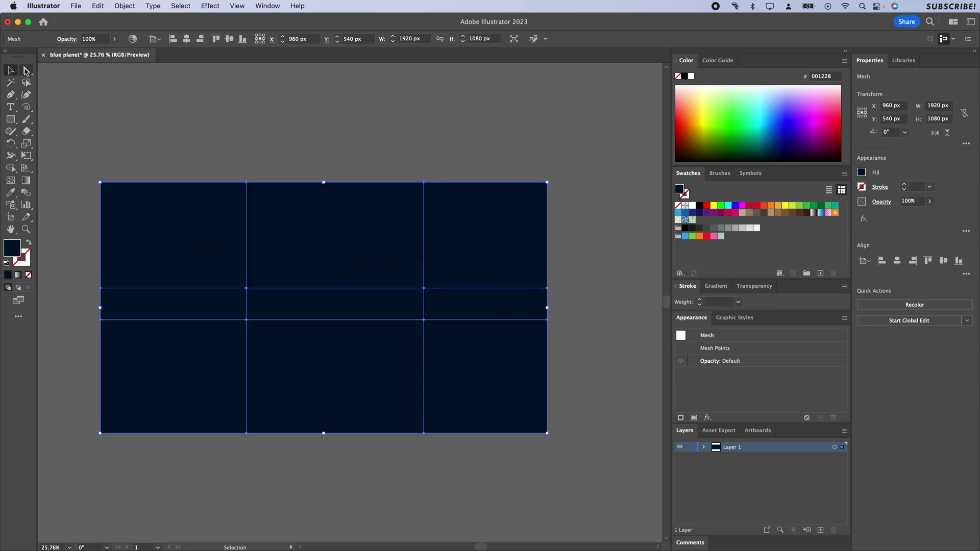
With Direct Selection, marquee-select a band of mesh points across the middle.
left_click(26, 70)
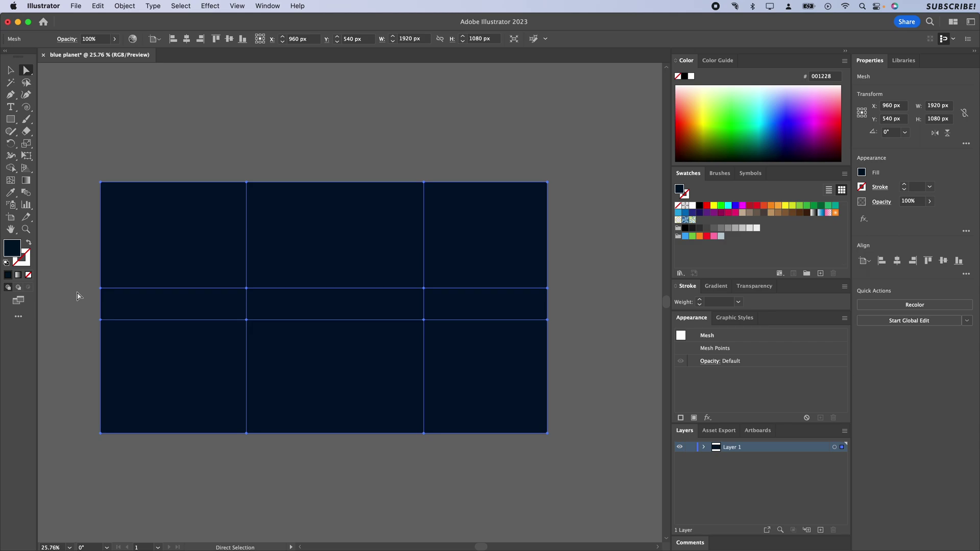
key("a")
left_click_drag(74, 251, 573, 341)
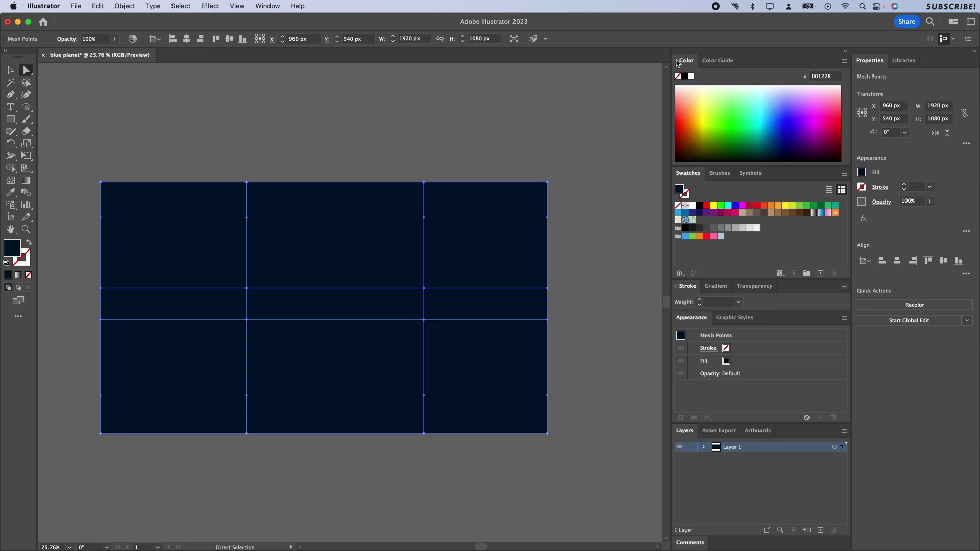
Switch the Color panel to RGB sliders and tint the selected mesh points purple and blue-violet.
left_click(678, 64)
left_click(678, 63)
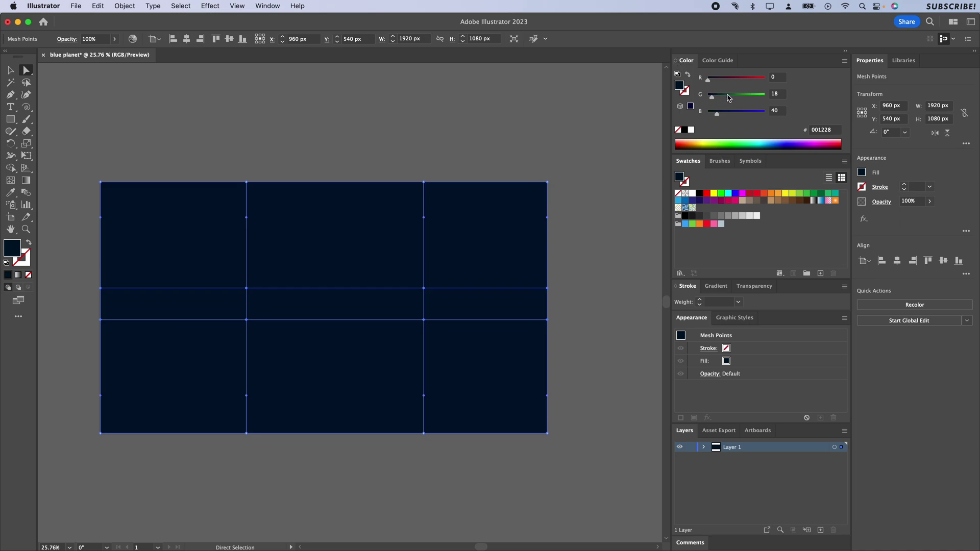
left_click_drag(748, 99, 732, 115)
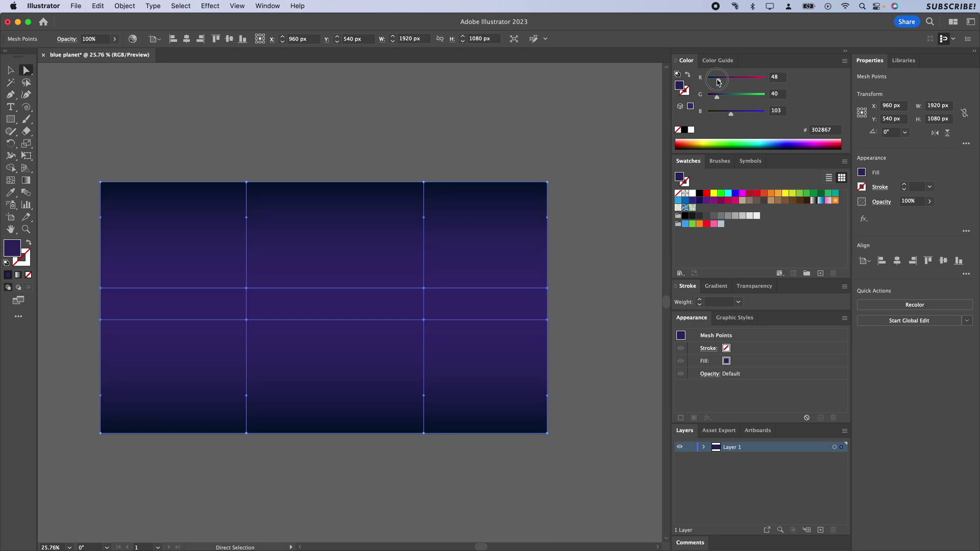
left_click_drag(719, 80, 718, 81)
Make another set of mesh points more purple and tint the left-edge points blue.
left_click(409, 354)
left_click_drag(717, 80, 723, 80)
left_click_drag(78, 327, 108, 271)
left_click_drag(717, 96, 724, 100)
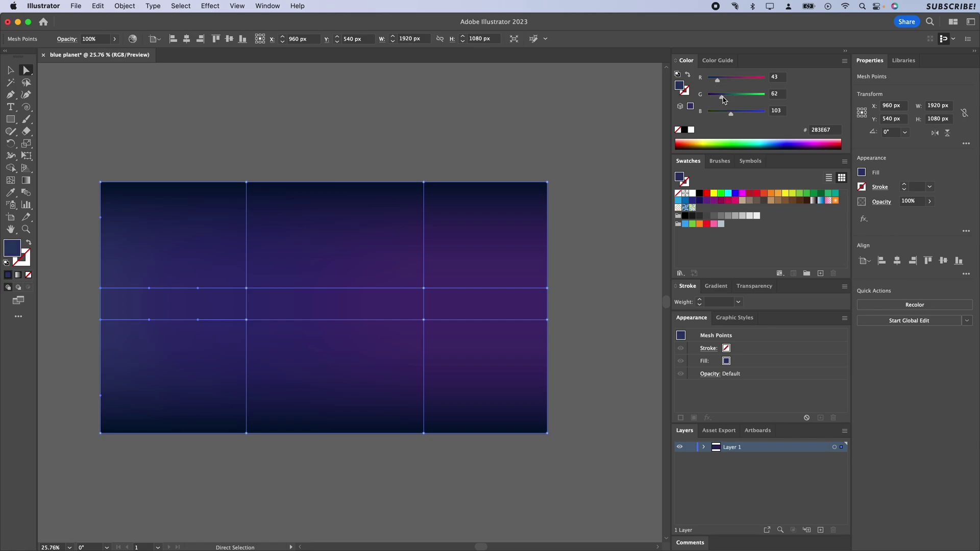
left_click(247, 288)
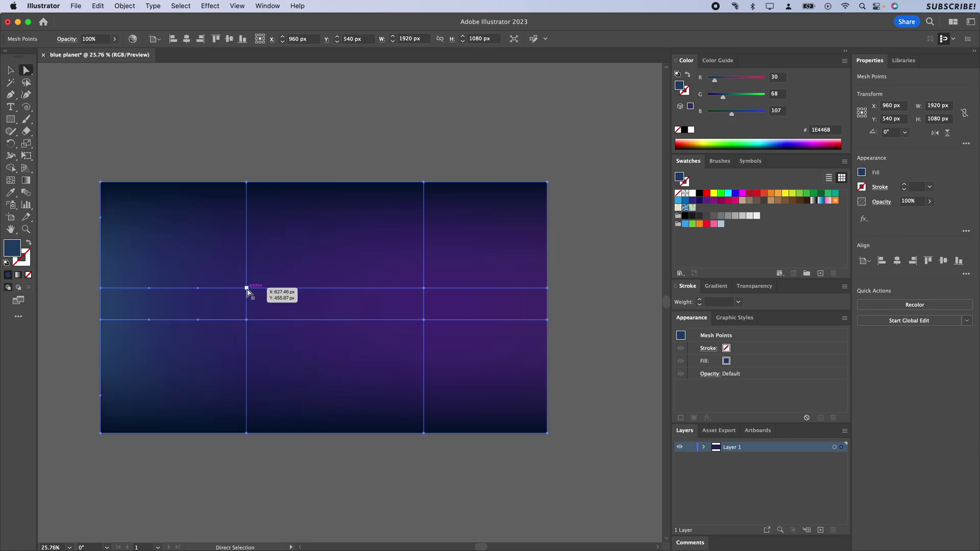
Drag central mesh points and their handles so the mesh lines curve into waves.
left_click_drag(246, 289, 283, 260)
left_click_drag(248, 324, 261, 282)
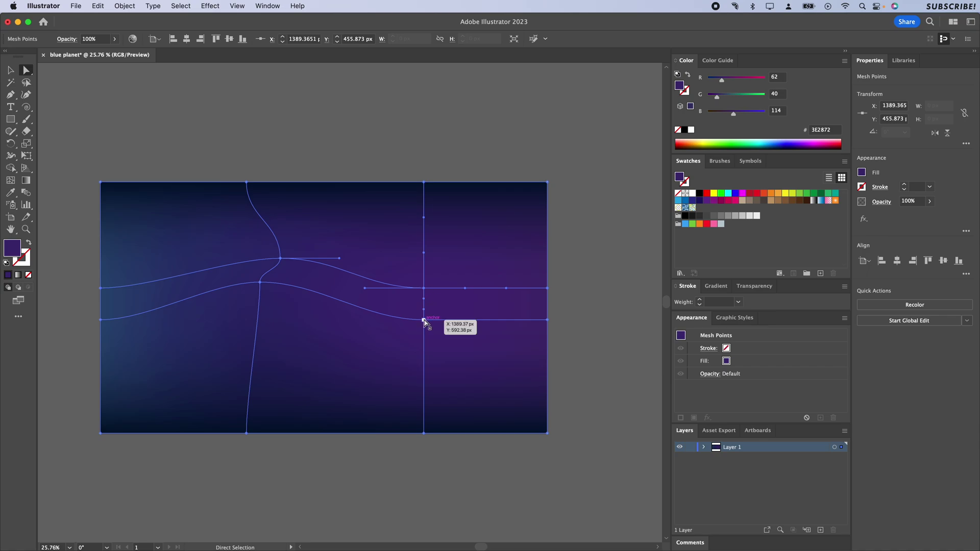
left_click(424, 320)
left_click_drag(424, 320, 347, 344)
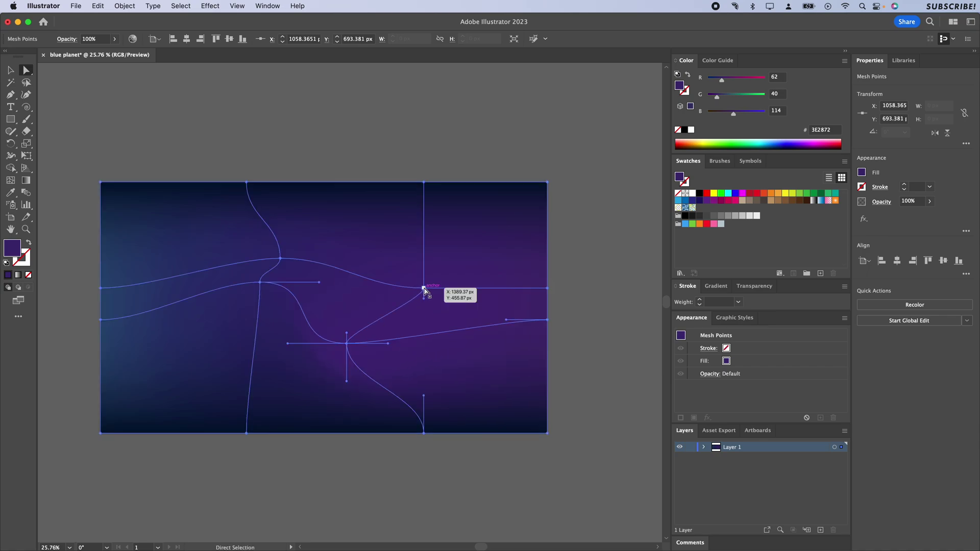
left_click(425, 288)
left_click_drag(424, 289, 460, 315)
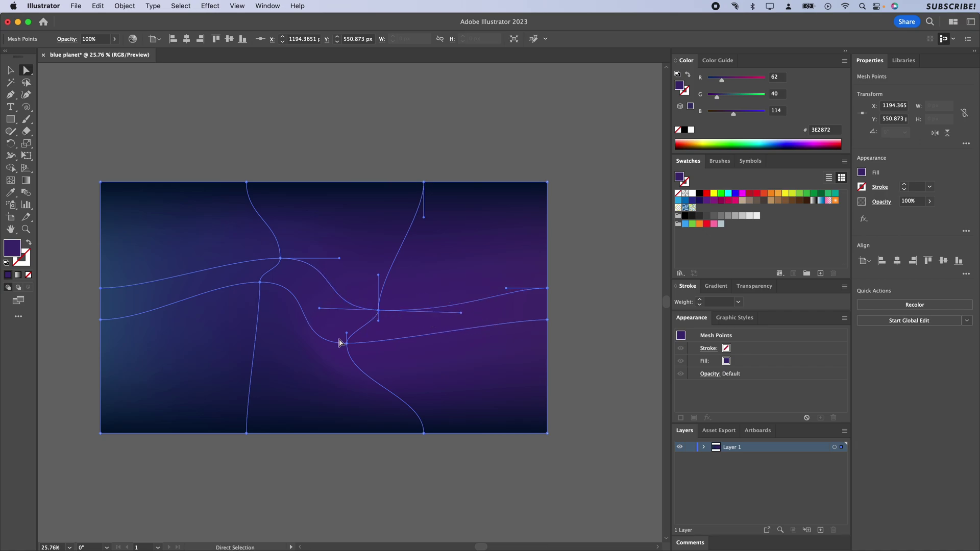
left_click_drag(347, 343, 374, 340)
left_click_drag(425, 398, 429, 355)
left_click_drag(247, 434, 250, 405)
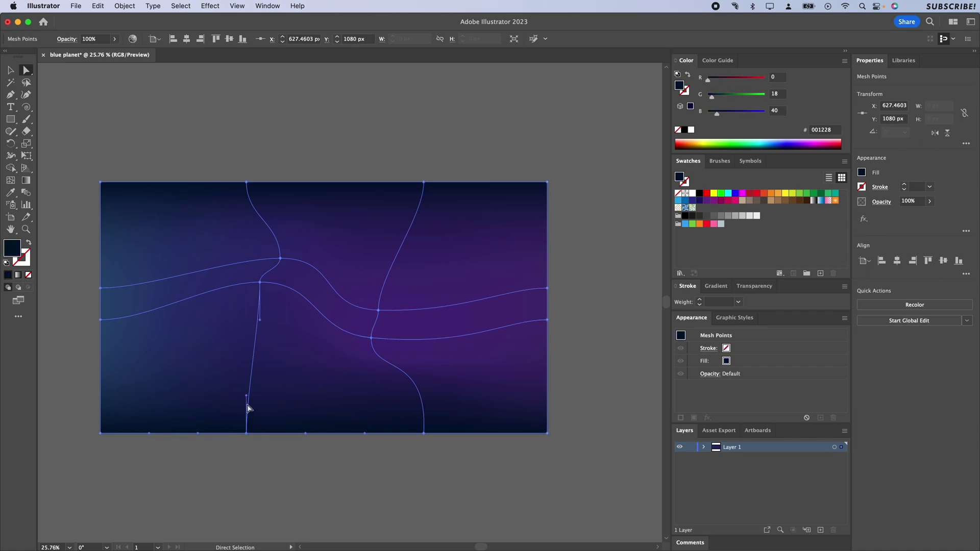
Recolour the selected mesh point deep blue-violet (#1C3074) with the RGB sliders.
left_click_drag(722, 81, 723, 80)
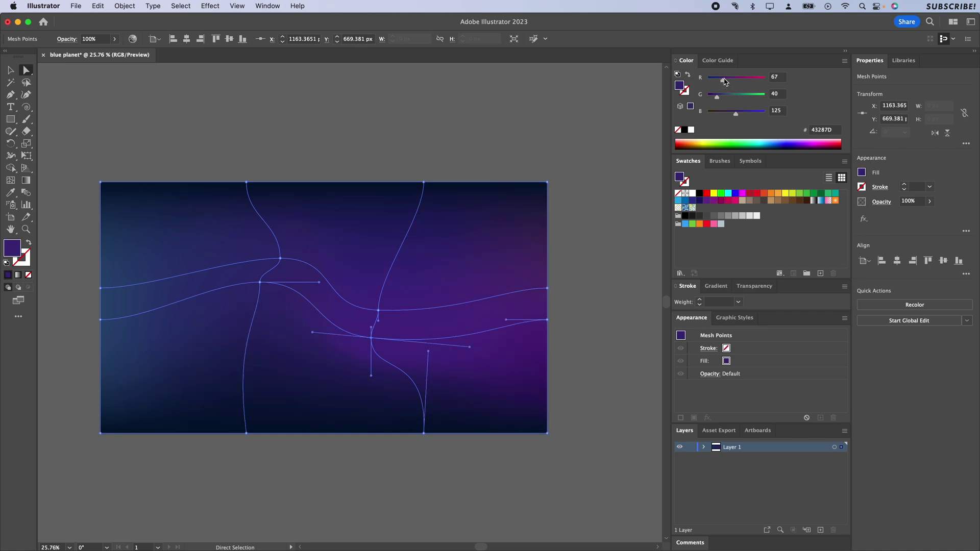
left_click(742, 114)
left_click_drag(742, 116, 713, 98)
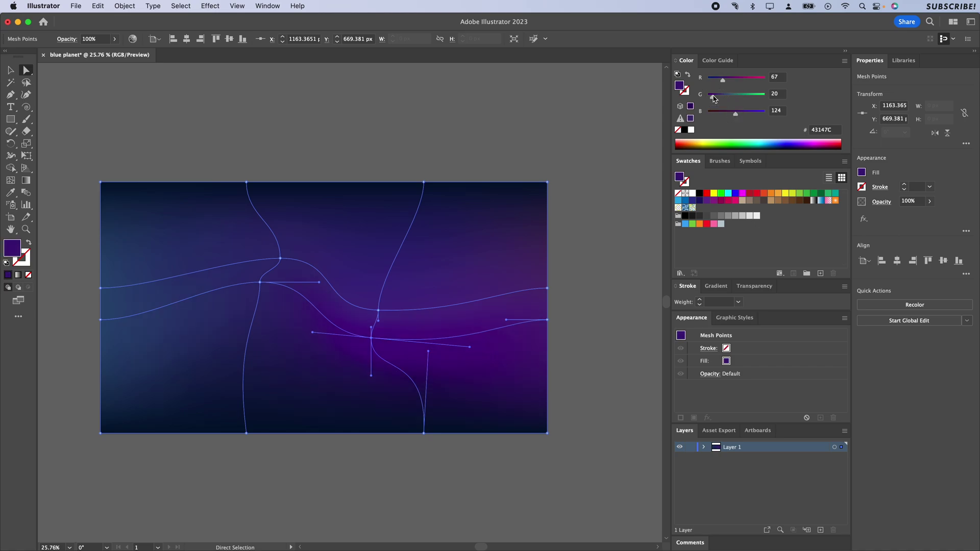
Curve the right-edge mesh line downward and reshape the left-centre point and its handle.
left_click(378, 310)
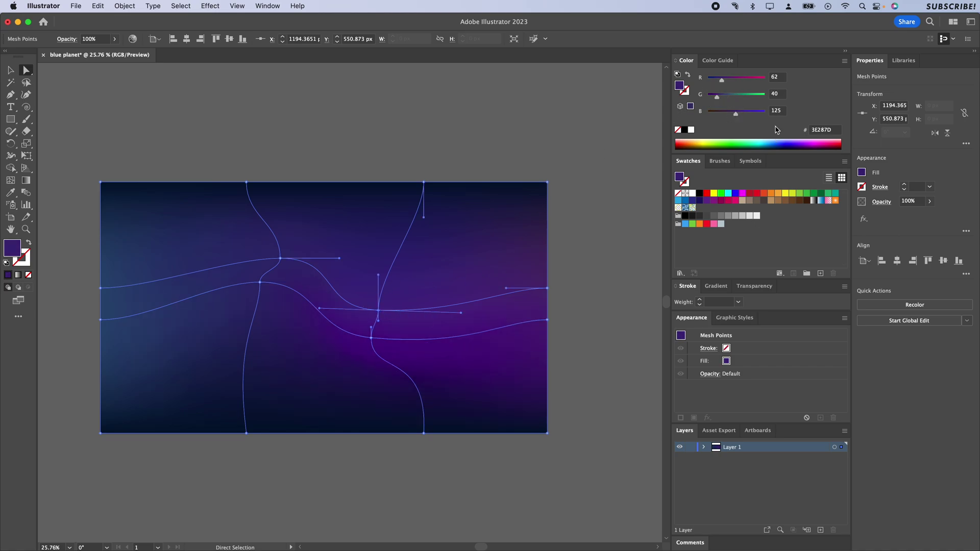
left_click(548, 288)
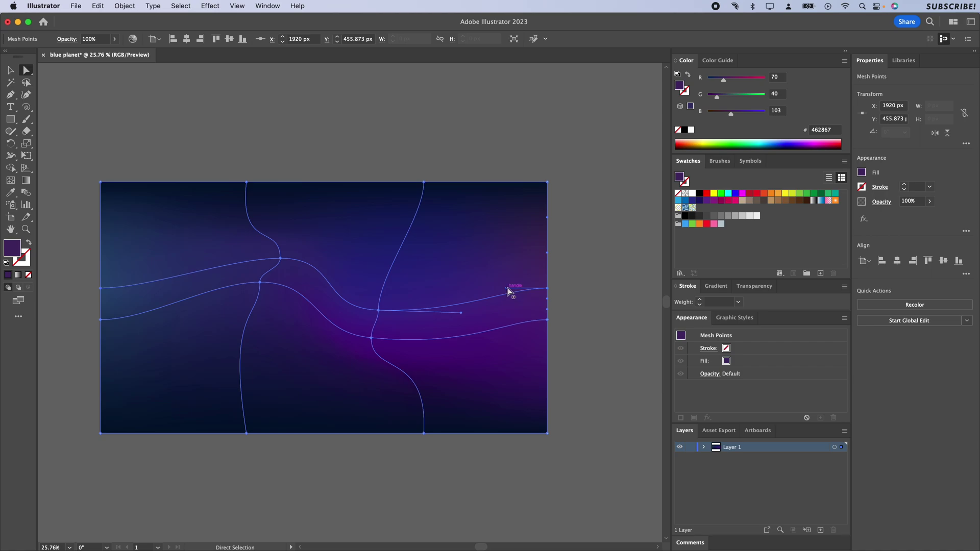
left_click_drag(509, 288, 491, 326)
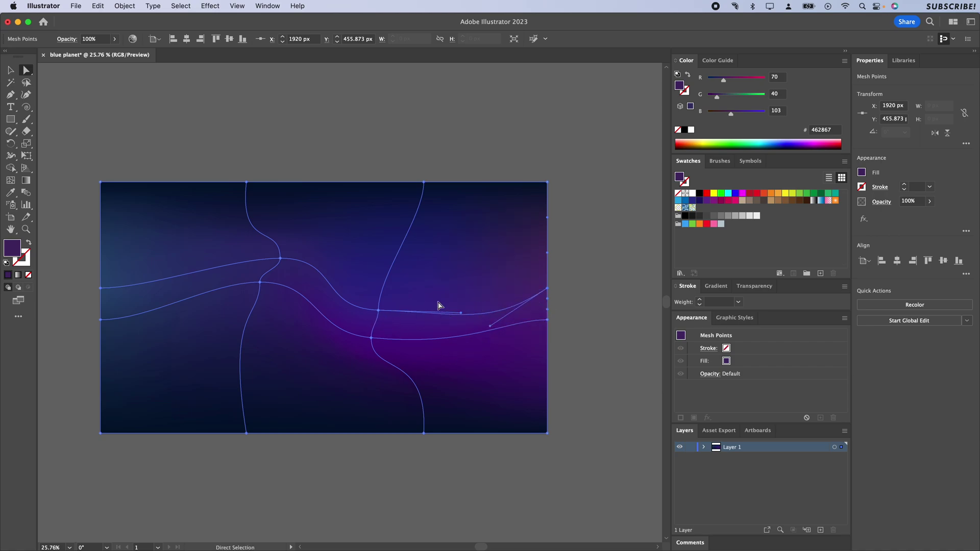
left_click(280, 258)
left_click_drag(258, 287, 257, 296)
left_click_drag(256, 332, 259, 257)
Rename Layer 1 to 'space'.
key("v")
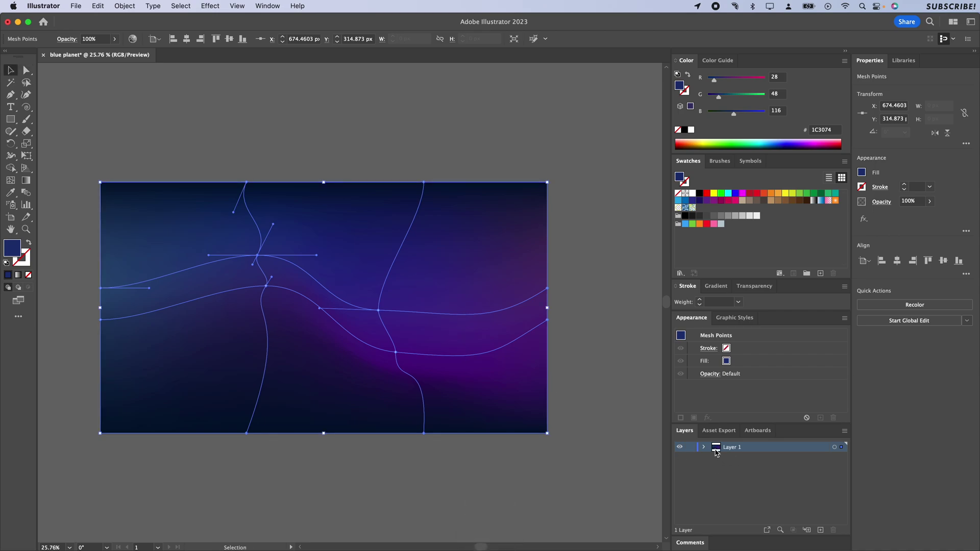
left_click(704, 447)
double_click(735, 448)
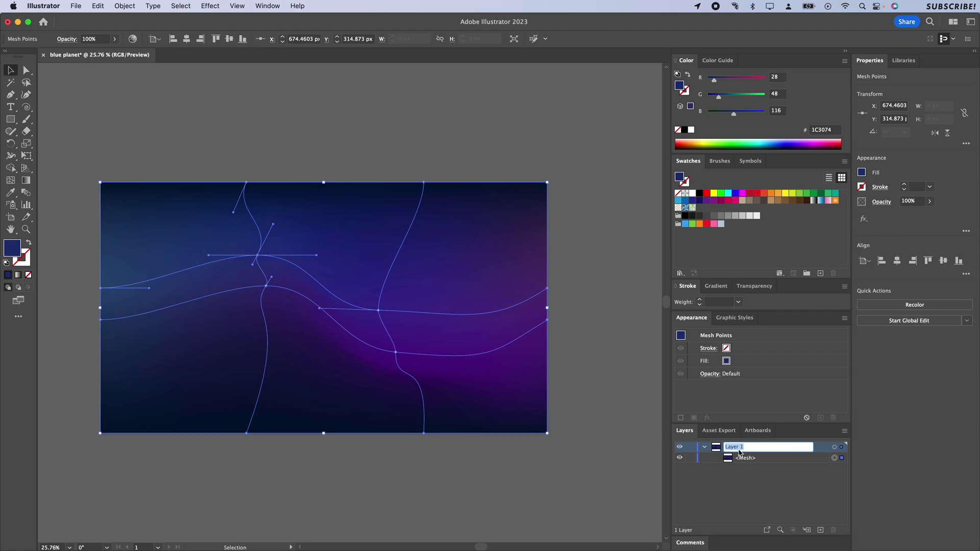
type("space")
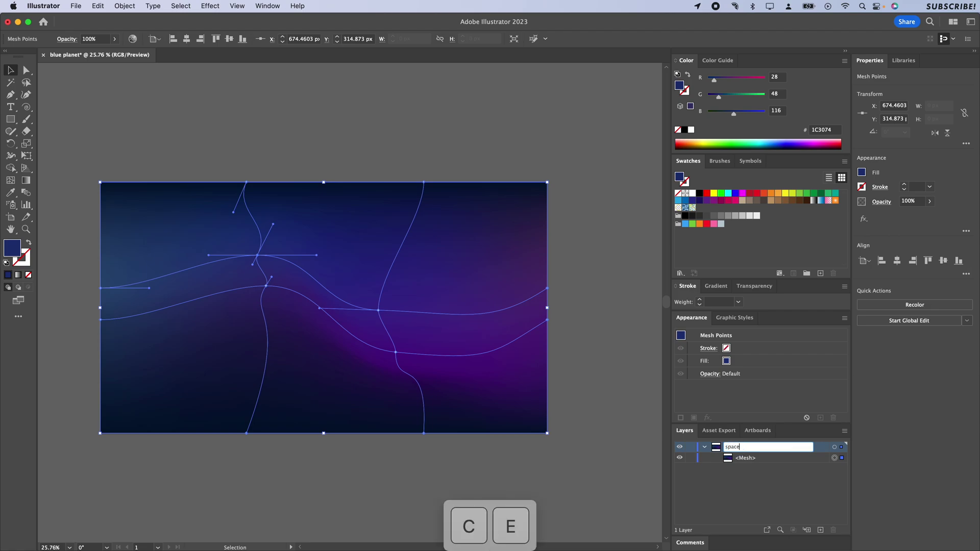
key("Return")
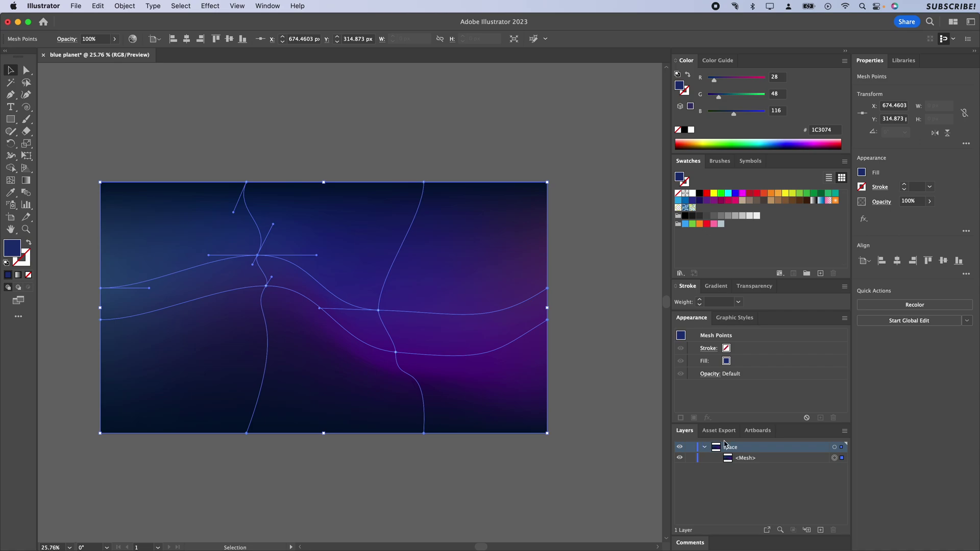
left_click(703, 447)
Add a new layer above it named 'stars'.
left_click(821, 530)
double_click(737, 448)
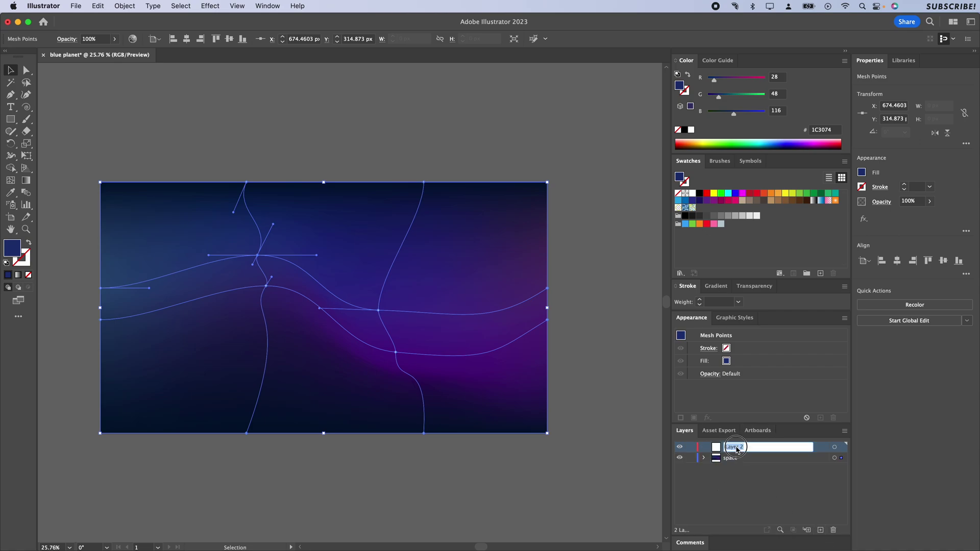
type("stars")
key("Return")
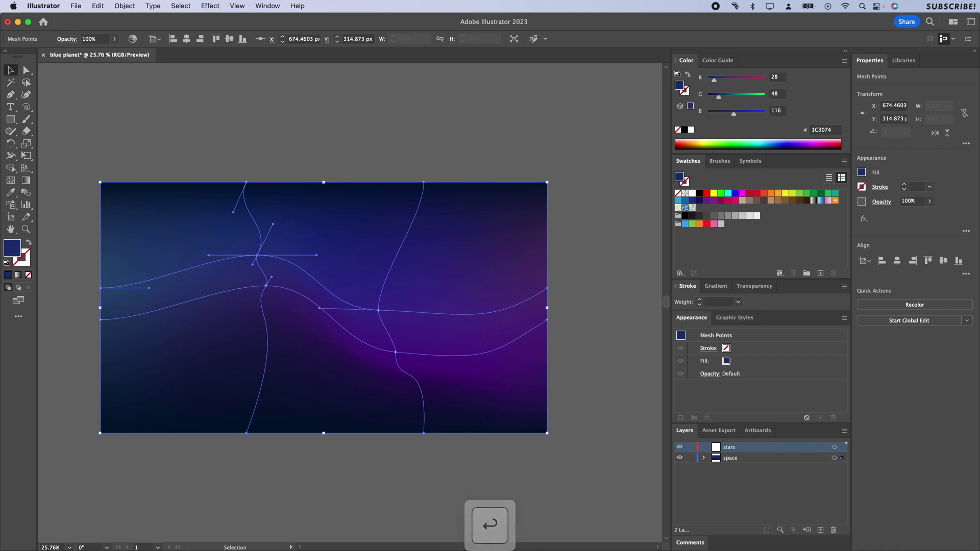
left_click(704, 459)
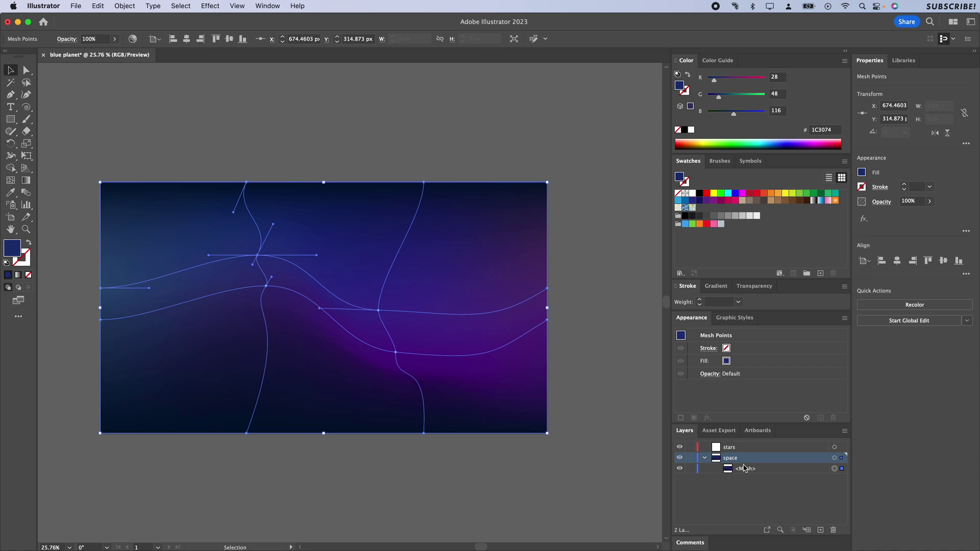
Copy the nebula mesh, paste it in front, and move the copy into the stars layer.
left_click(354, 213)
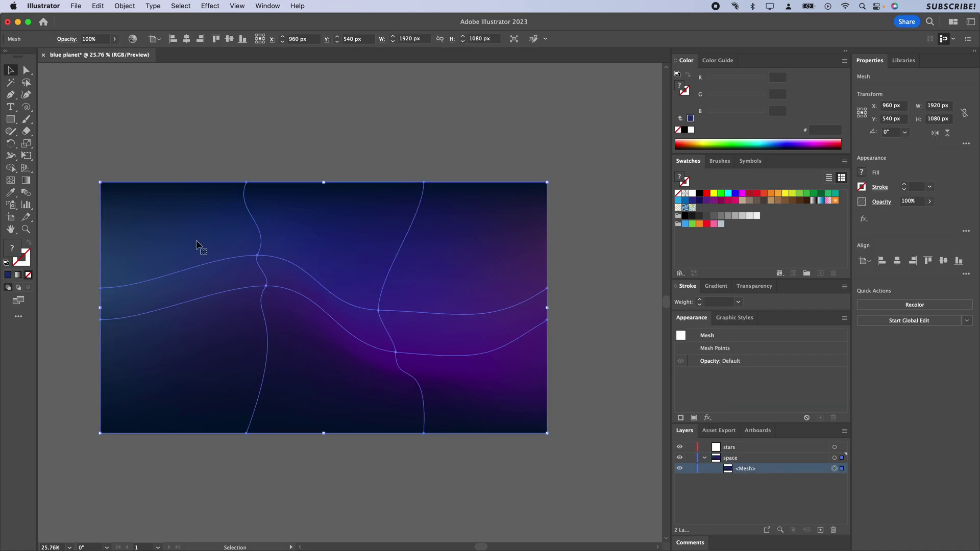
key("super+c")
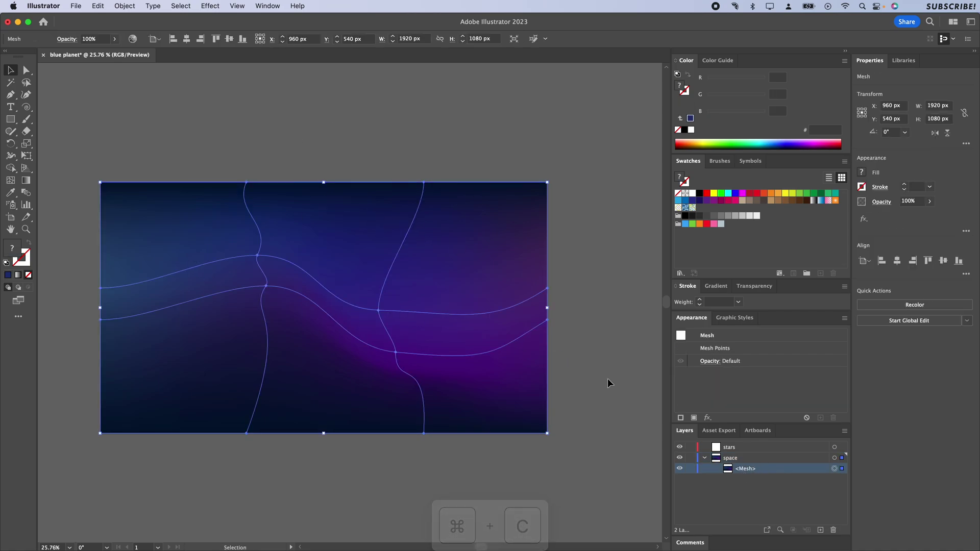
left_click(743, 448)
left_click(835, 447, "shift")
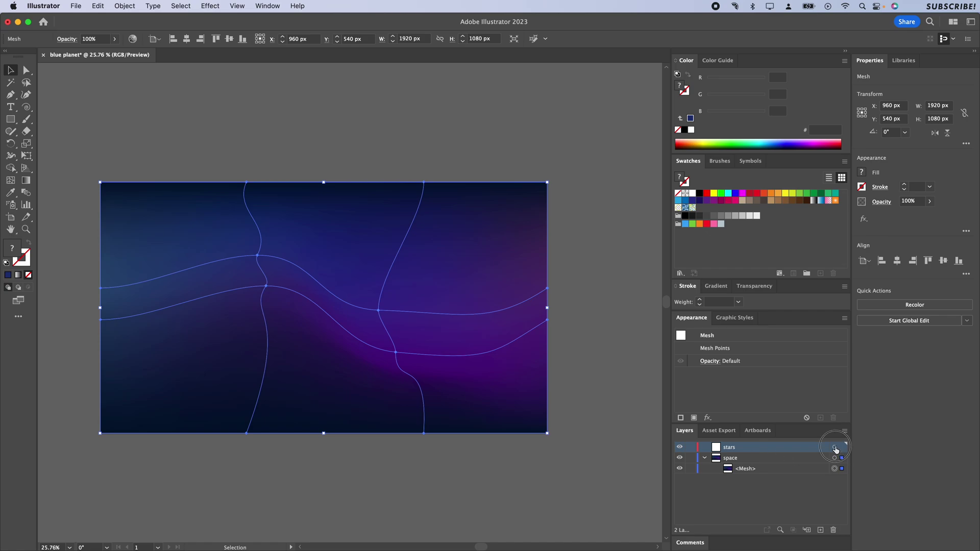
left_click(706, 446)
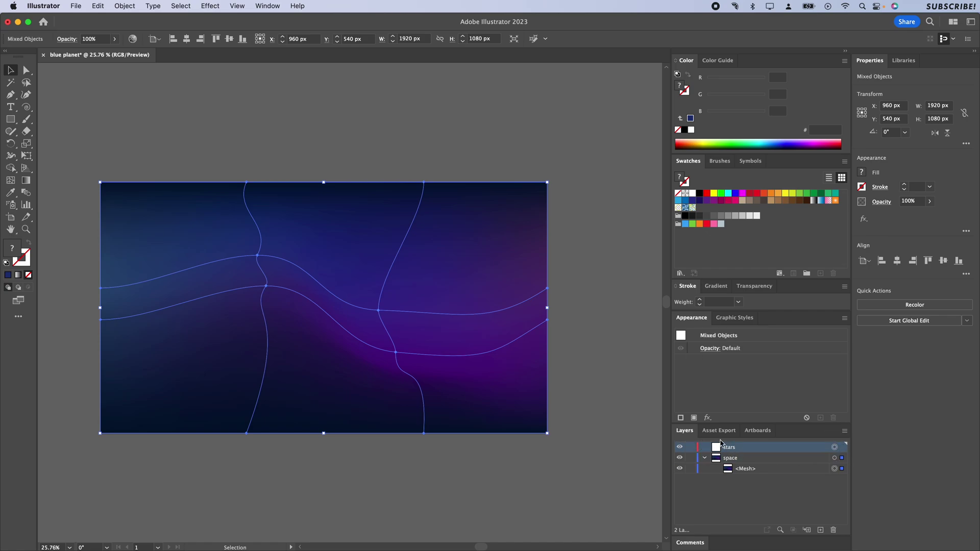
key("super")
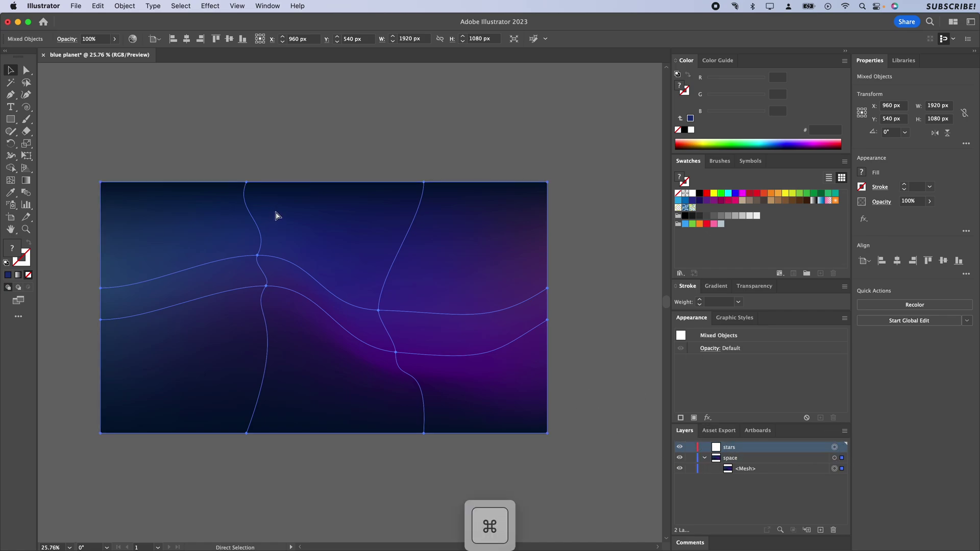
key("super+f")
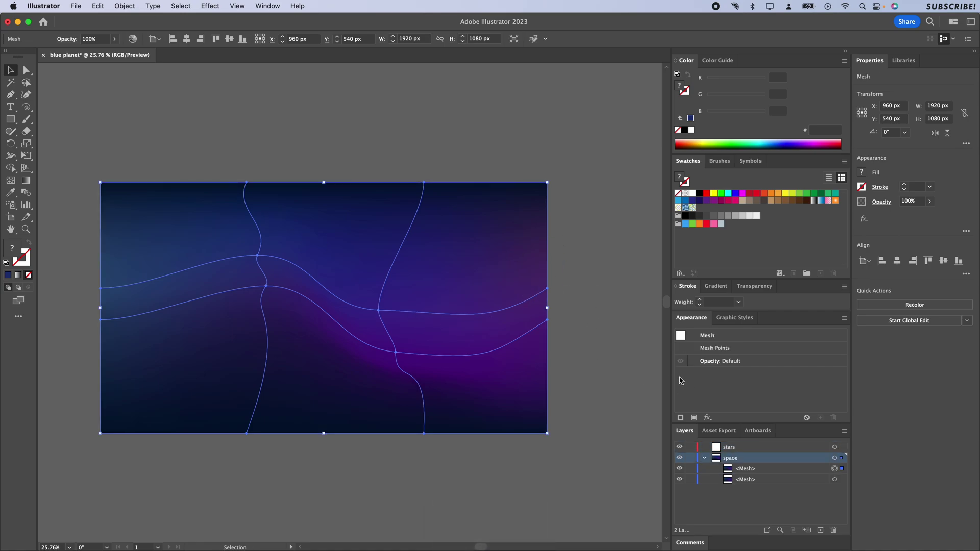
left_click_drag(757, 471, 749, 447)
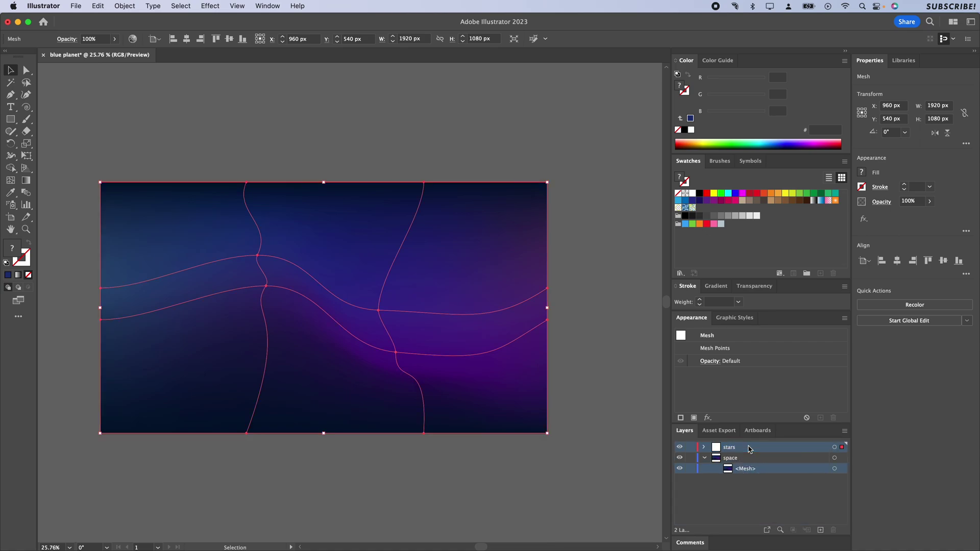
Collapse and lock the space layer, then expand the stars layer.
left_click(705, 458)
left_click(704, 447)
left_click(691, 469)
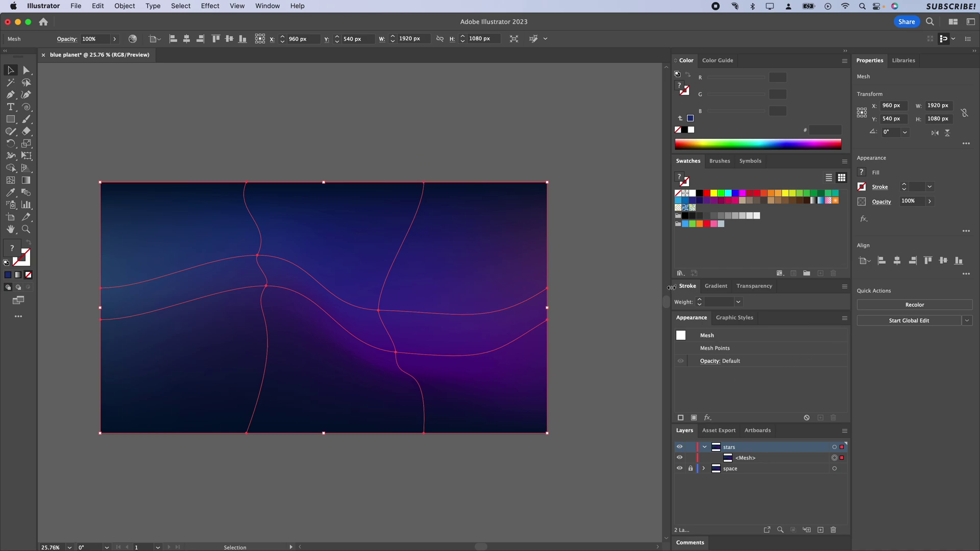
Give the copied mesh a Texture > Grain effect, Contrasty type, intensity 97.
left_click(708, 418)
mouse_move(740, 531)
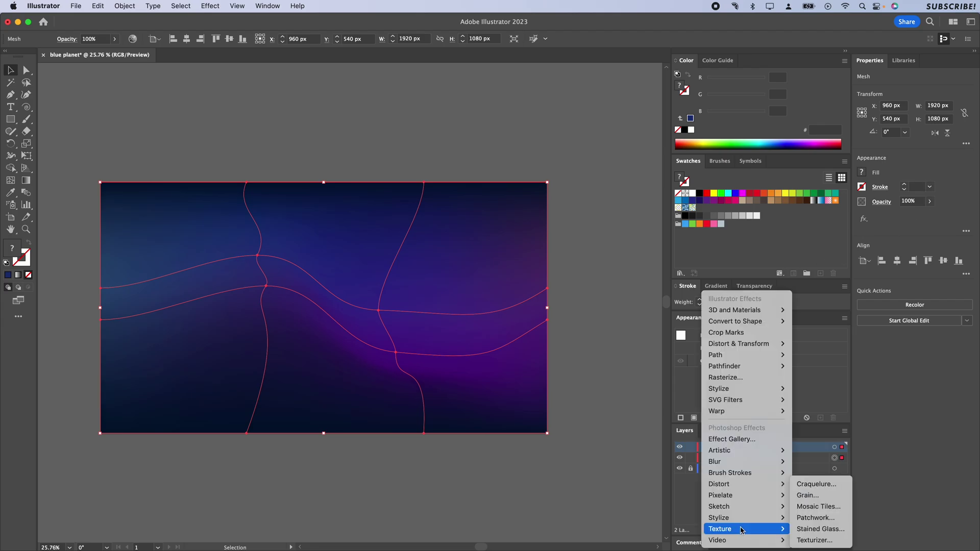
left_click(819, 497)
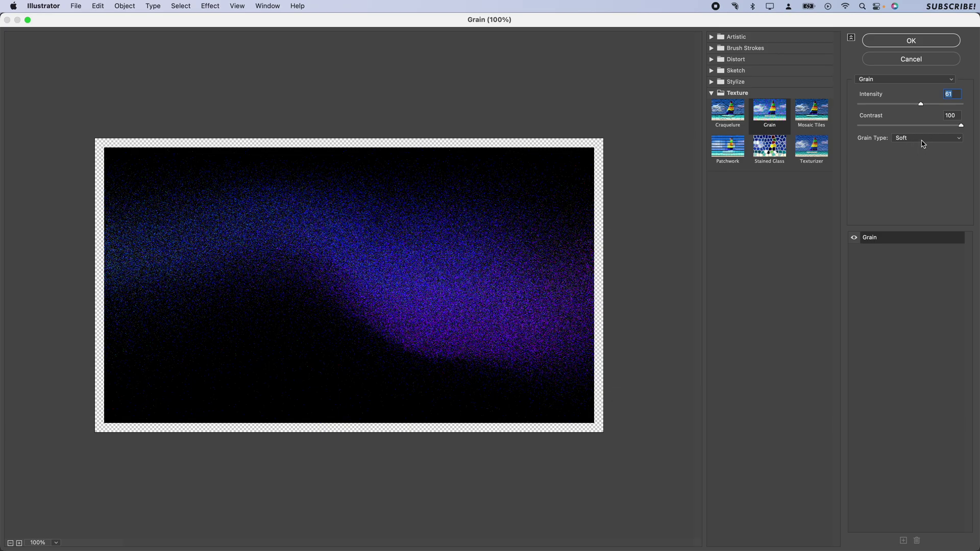
left_click(922, 138)
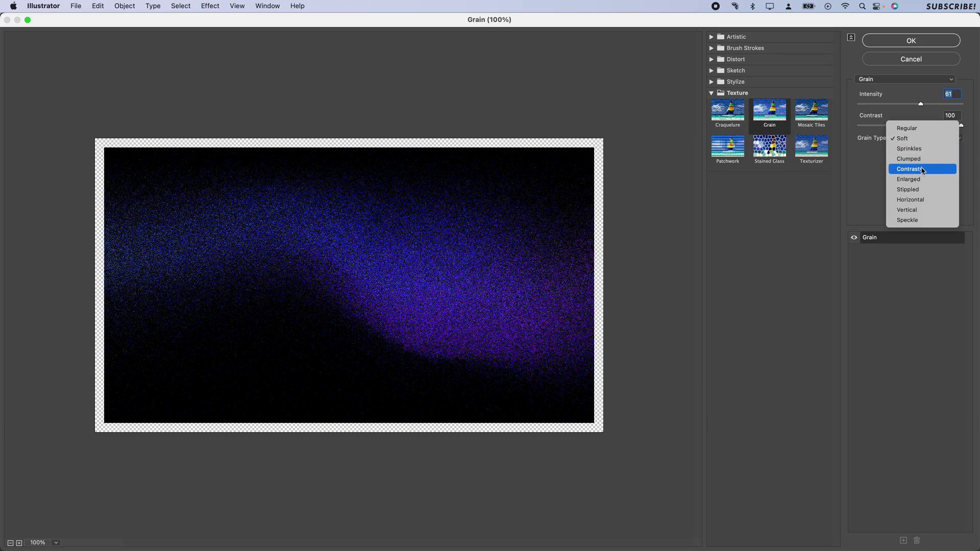
left_click(923, 170)
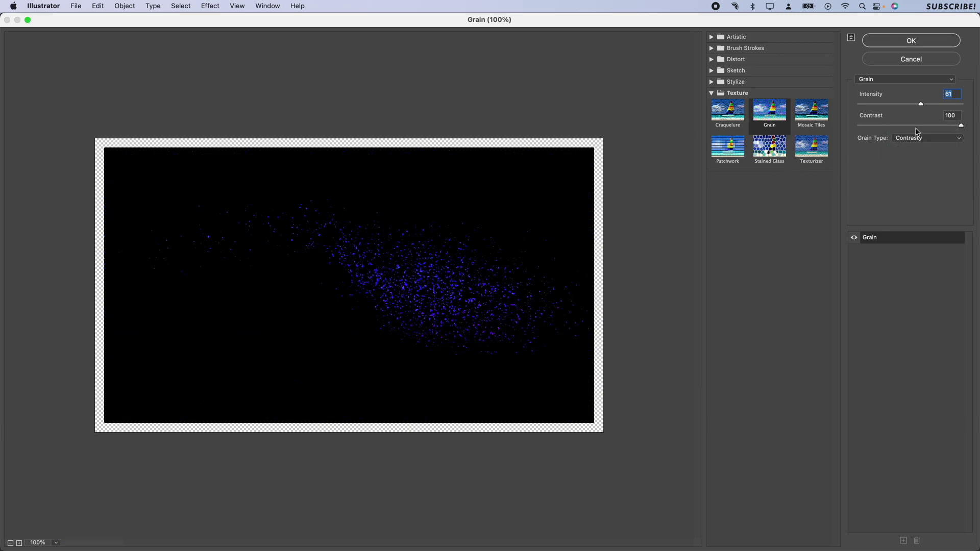
left_click_drag(923, 106, 953, 104)
Apply the Grain effect and set the grainy mesh's blend mode to Screen.
left_click(911, 41)
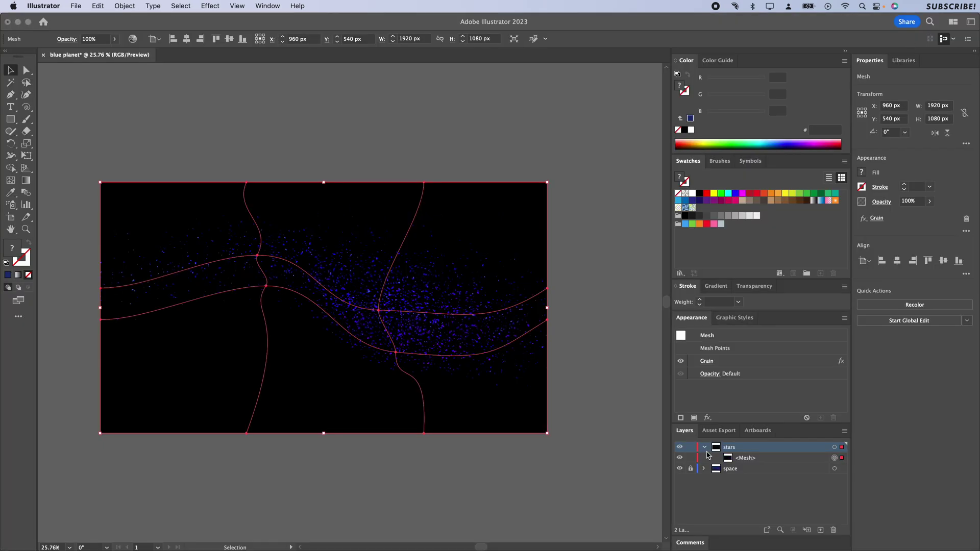
left_click(710, 374)
left_click(641, 394)
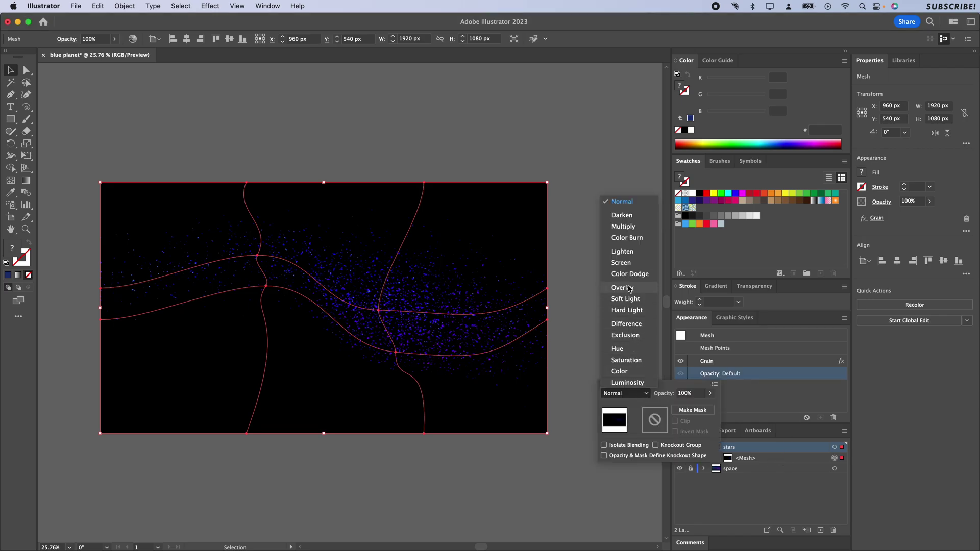
left_click(627, 264)
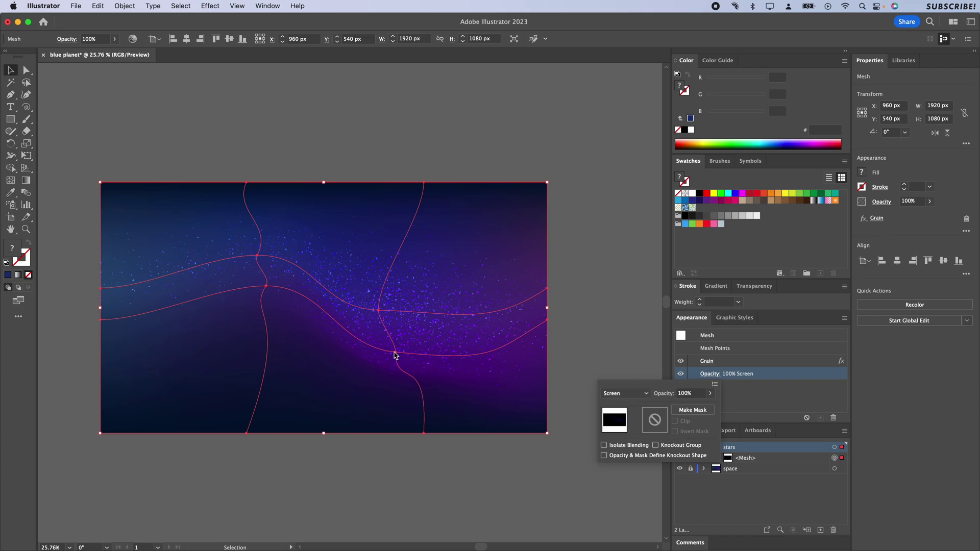
Drag a mesh point slightly downward to reshape the star spread.
key("a")
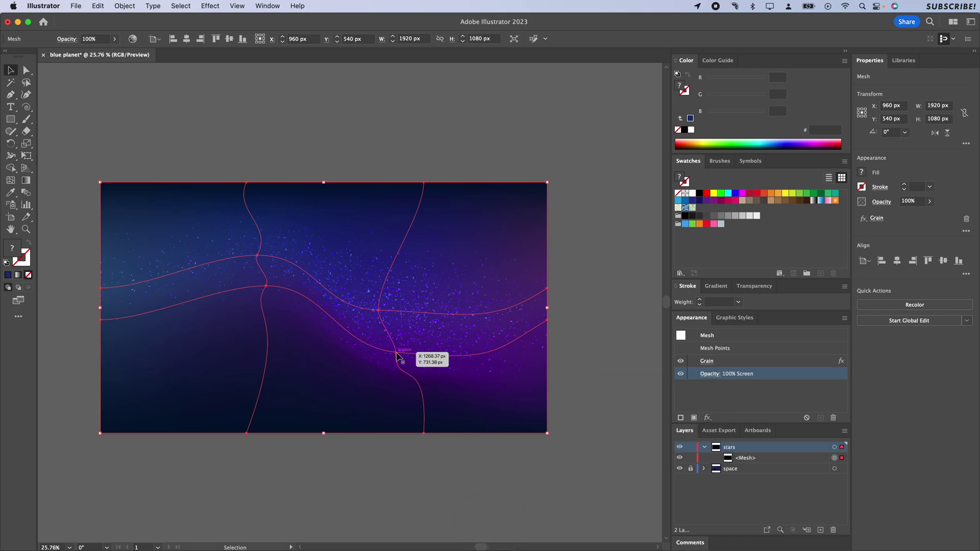
left_click(566, 345)
left_click(390, 350)
left_click_drag(390, 350, 394, 365)
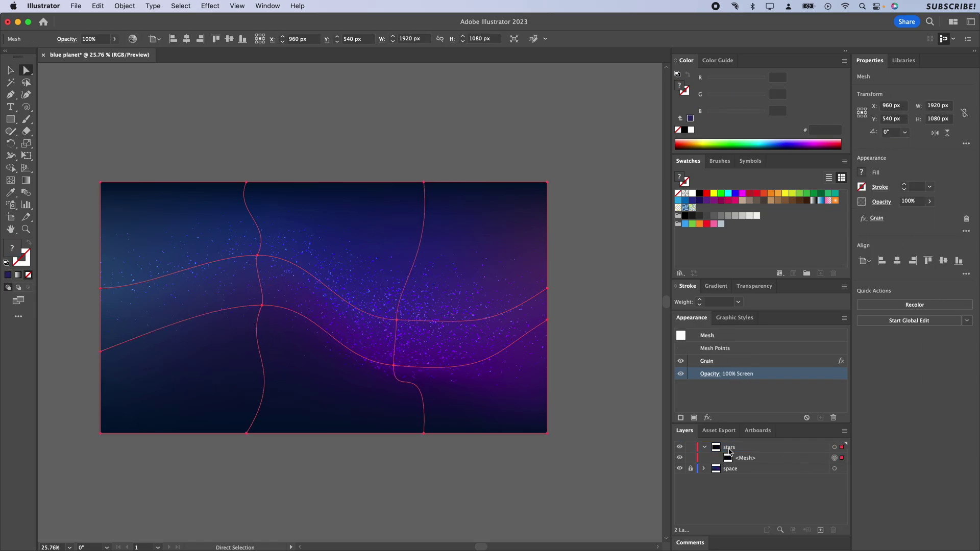
Duplicate the grainy star mesh in front and enlarge the copy to 2804 × 1148 px.
key("super+c")
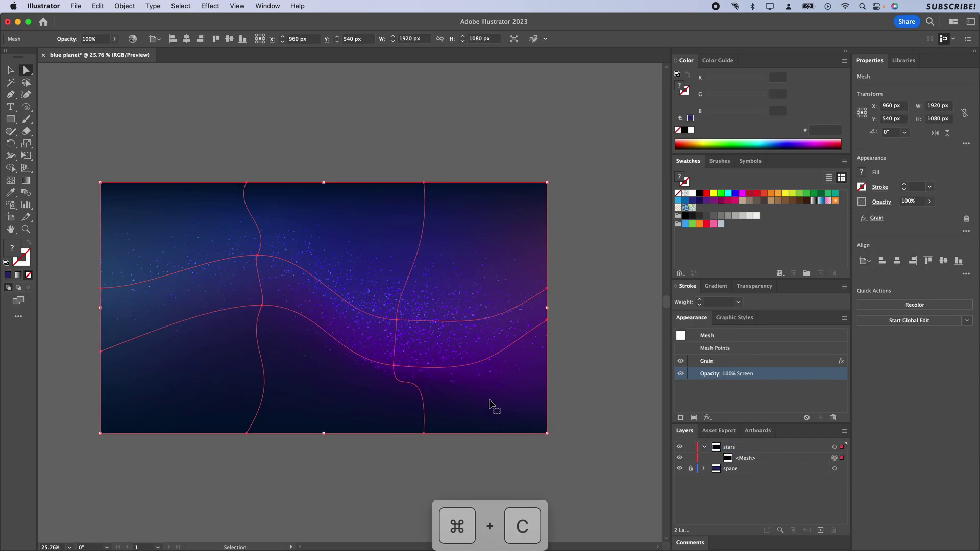
key("super+f")
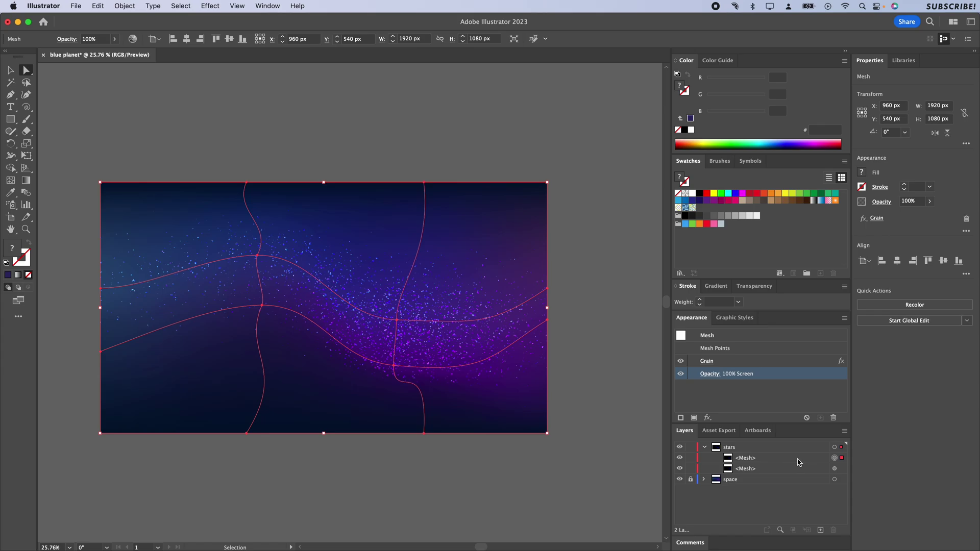
key("v")
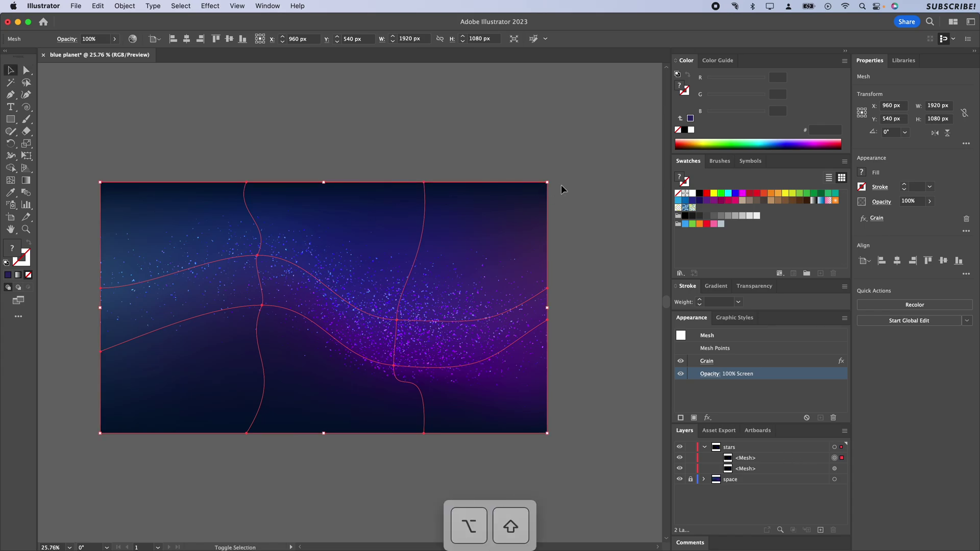
left_click_drag(550, 184, 614, 132)
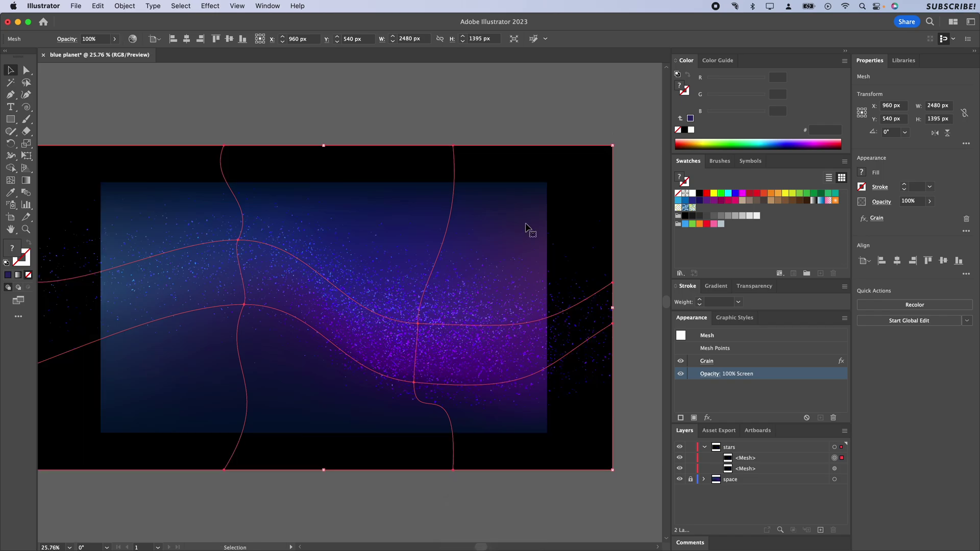
scroll(490, 273, "down", 3)
scroll(462, 298, "down", 3)
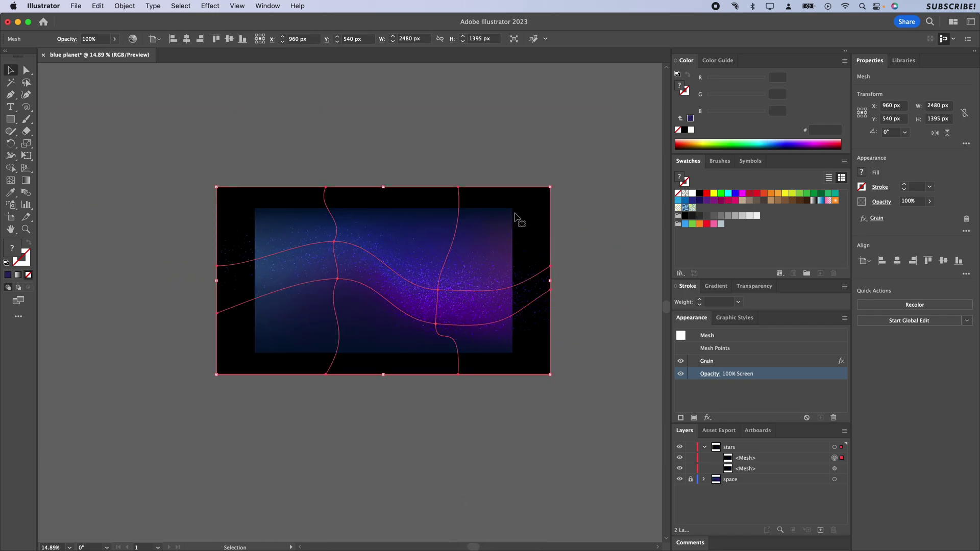
left_click_drag(547, 186, 572, 207)
Reflect the enlarged mesh copy across the vertical axis.
right_click(234, 340)
mouse_move(250, 451)
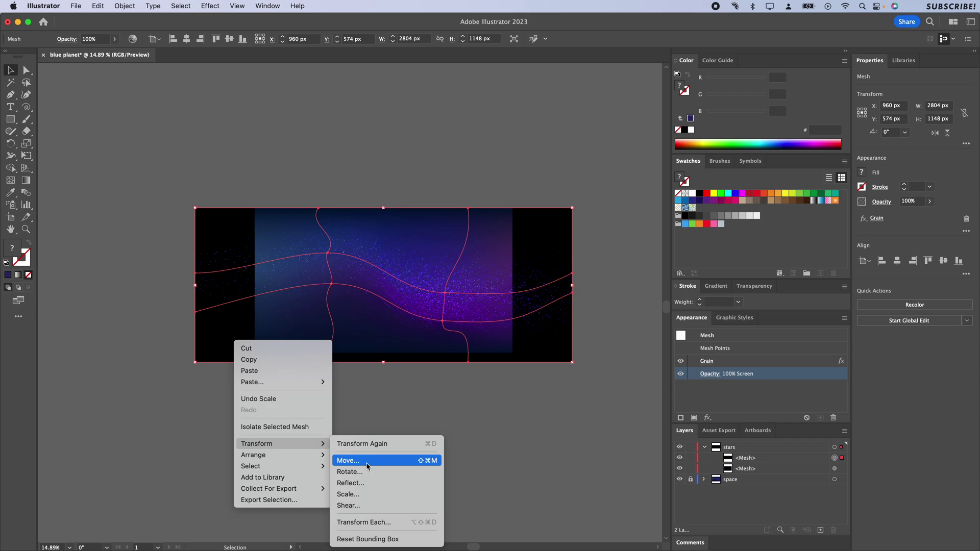
left_click(369, 486)
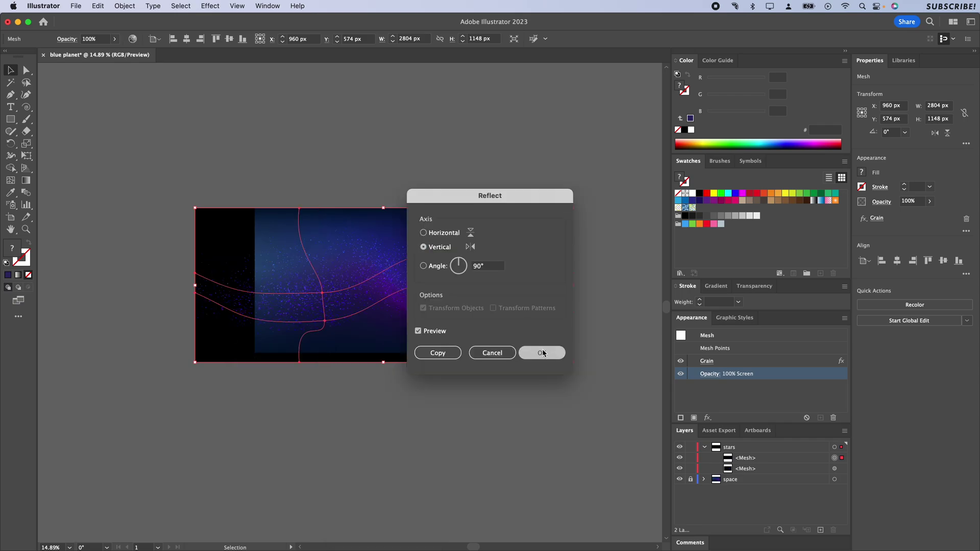
left_click(541, 352)
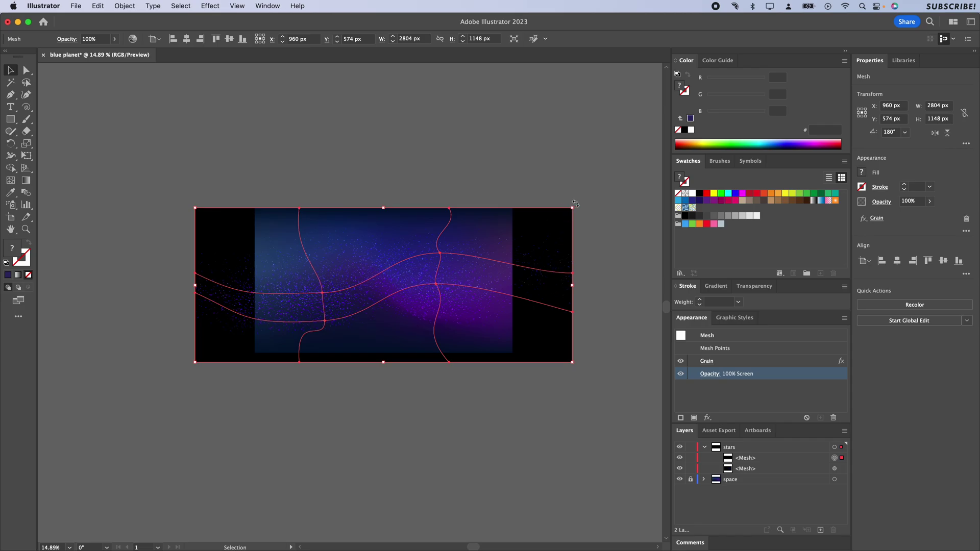
Draw a 1920 × 1080 rectangle and use it as a clipping mask on the enlarged mesh.
key("m")
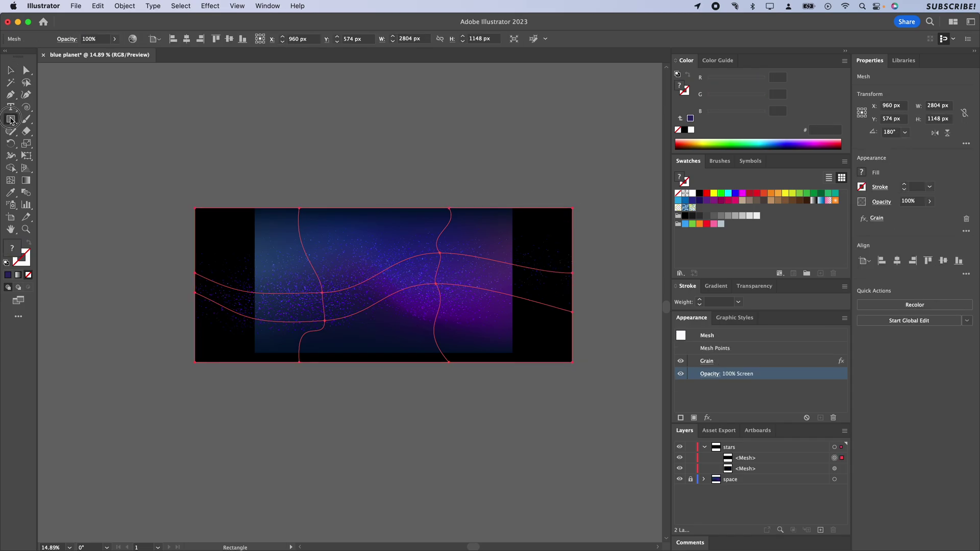
left_click_drag(254, 207, 512, 352)
key("v")
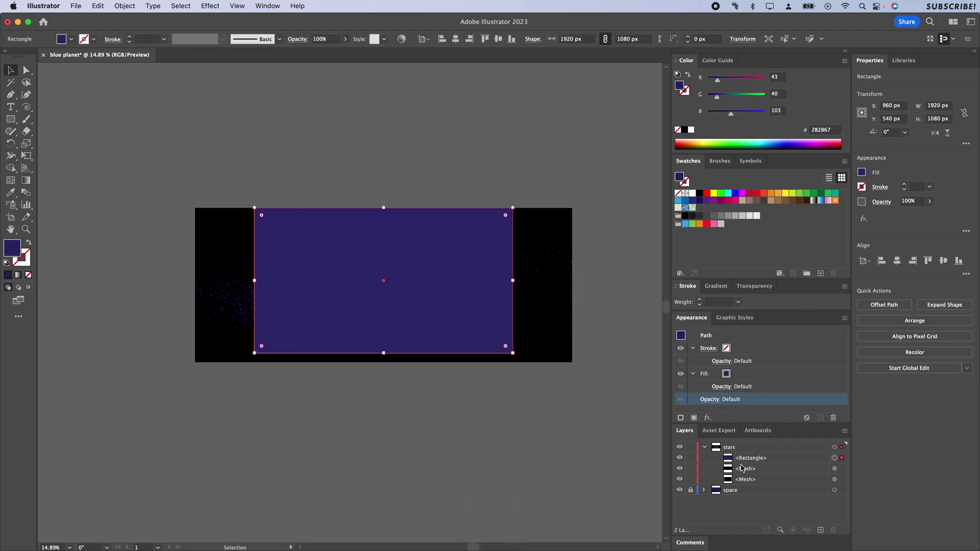
key("shift")
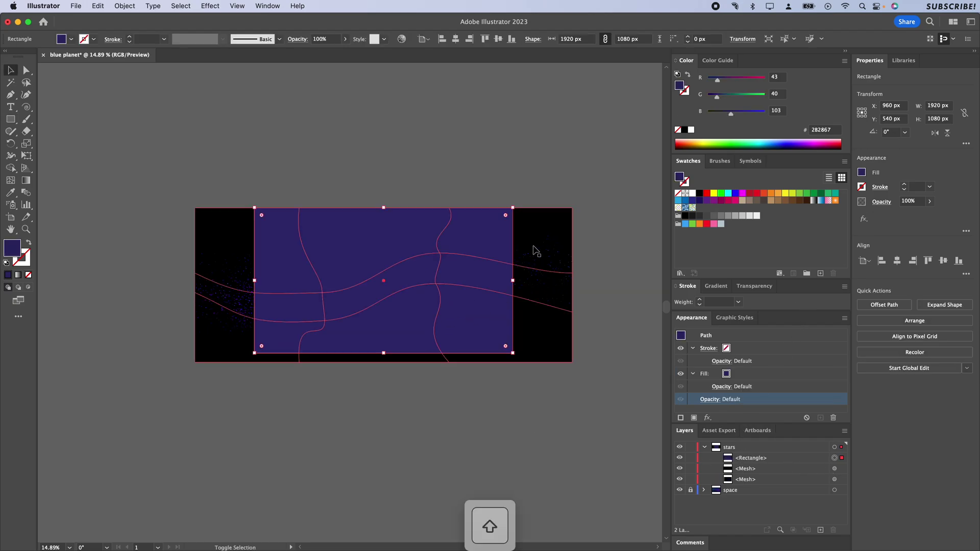
left_click(541, 245, "shift")
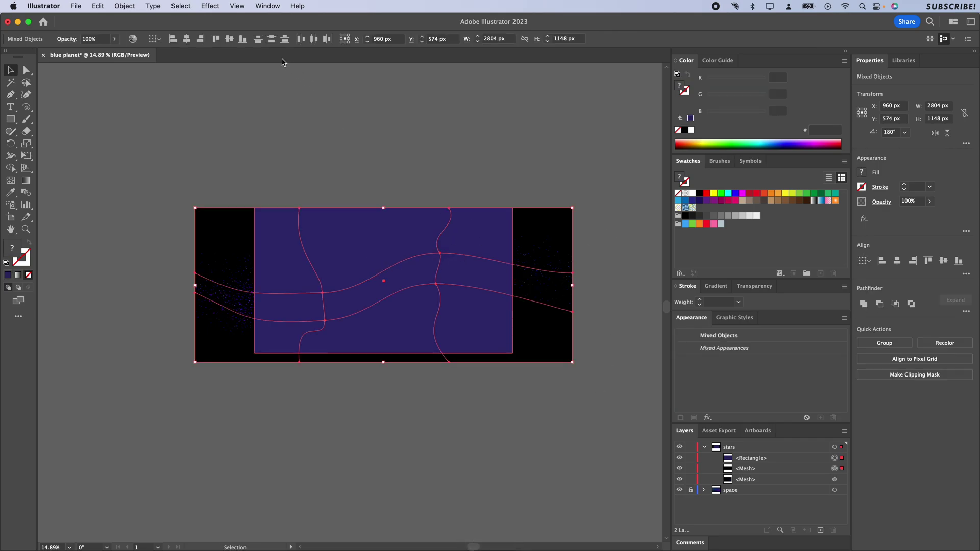
key("super+7")
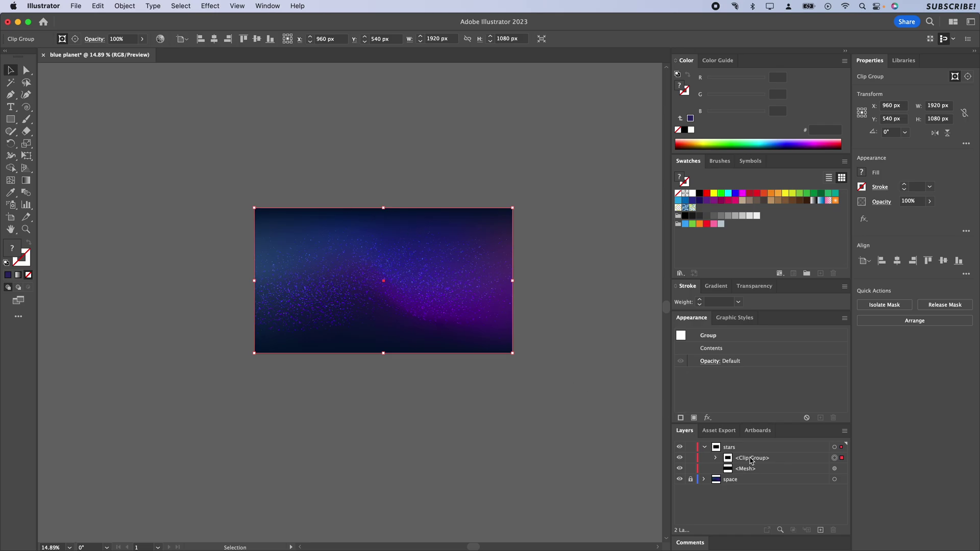
Collapse the clip group and lock it along with the other star mesh.
left_click(126, 7)
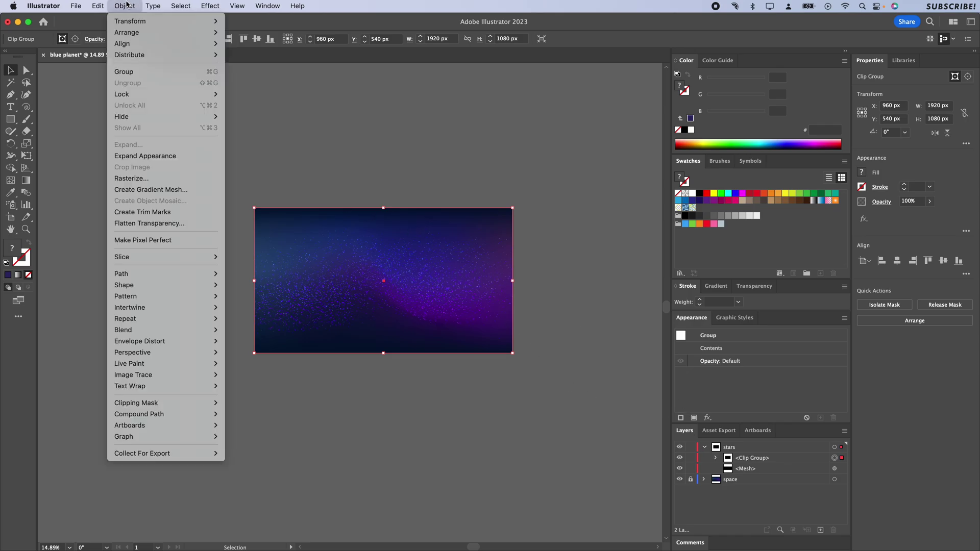
left_click(502, 457)
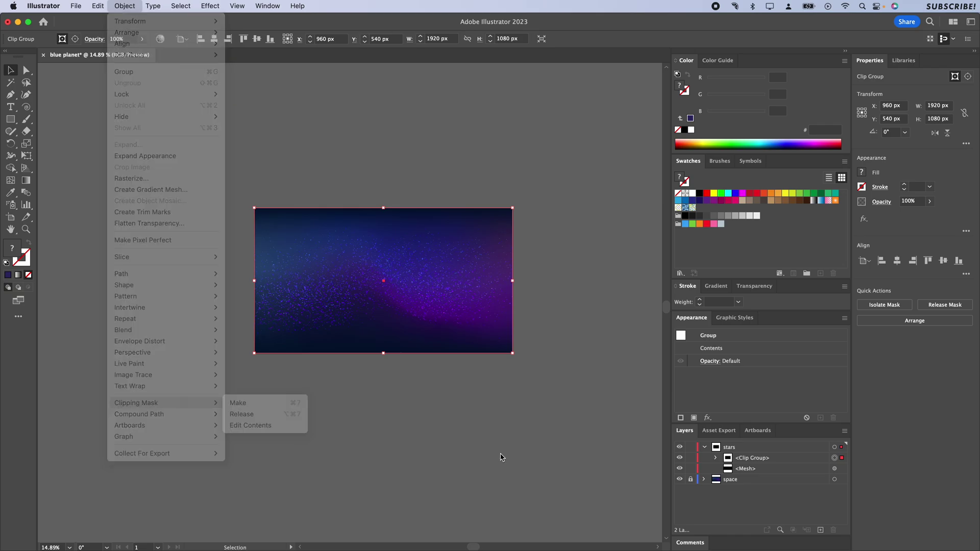
left_click(717, 460)
left_click_drag(691, 469, 691, 458)
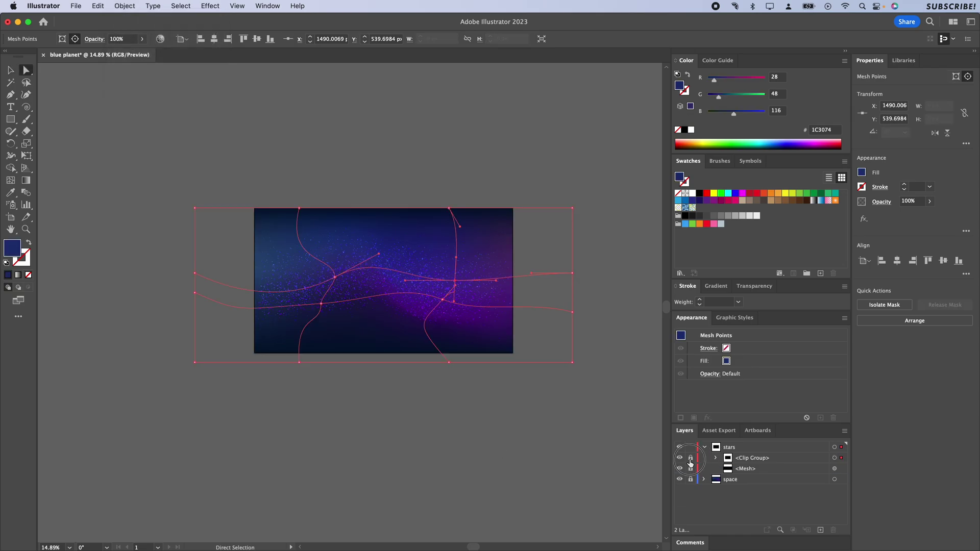
Draw a large upright four-point star out from the artboard centre with the Star Tool.
left_click(12, 120)
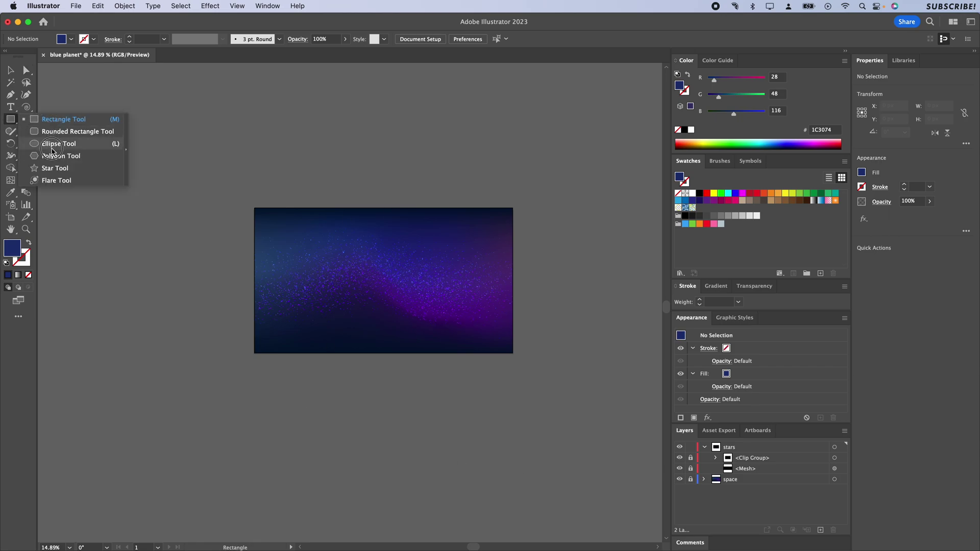
left_click(57, 170)
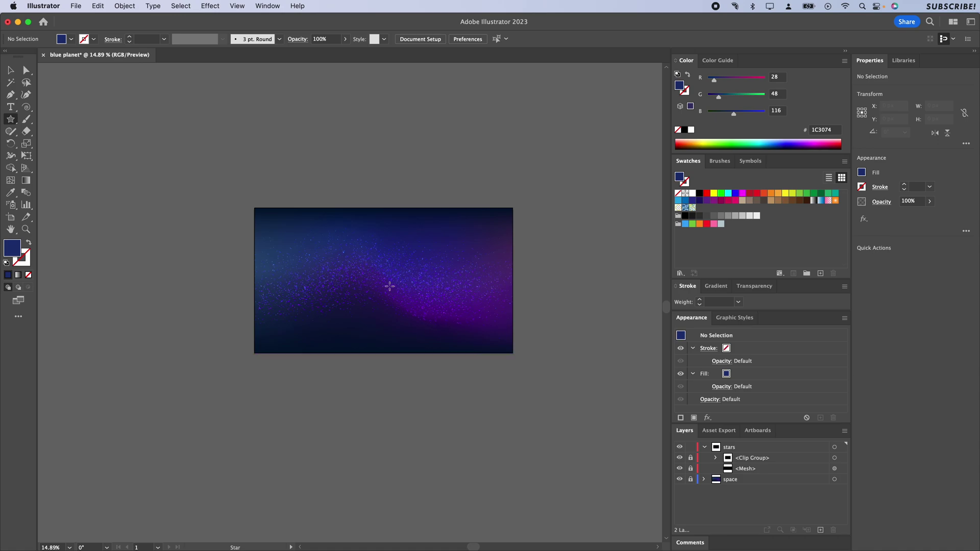
left_click_drag(377, 266, 382, 302)
key("Up")
key("Up")
key("Up")
key("Up")
key("Up")
key("Up")
key("Up")
key("Down")
key("Down")
key("Down")
key("Down")
key("Down")
key("Down")
key("Down")
key("Down")
key("Up")
key("shift")
key("super")
key("shift")
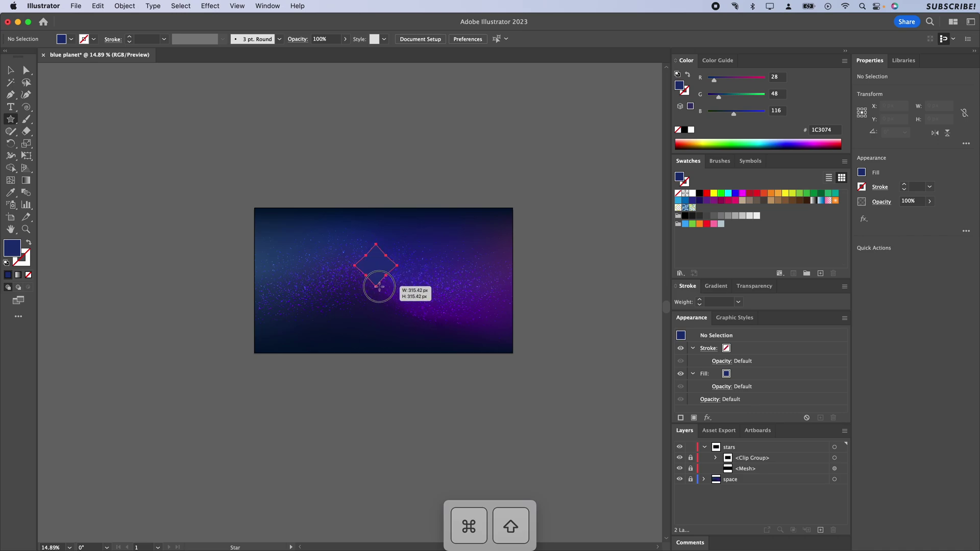
mouse_move(375, 310)
left_mouse_down()
mouse_move(375, 333)
mouse_move(374, 325)
left_mouse_up()
Select the star's inner anchors and round those corners with the live-corner widget.
key("a")
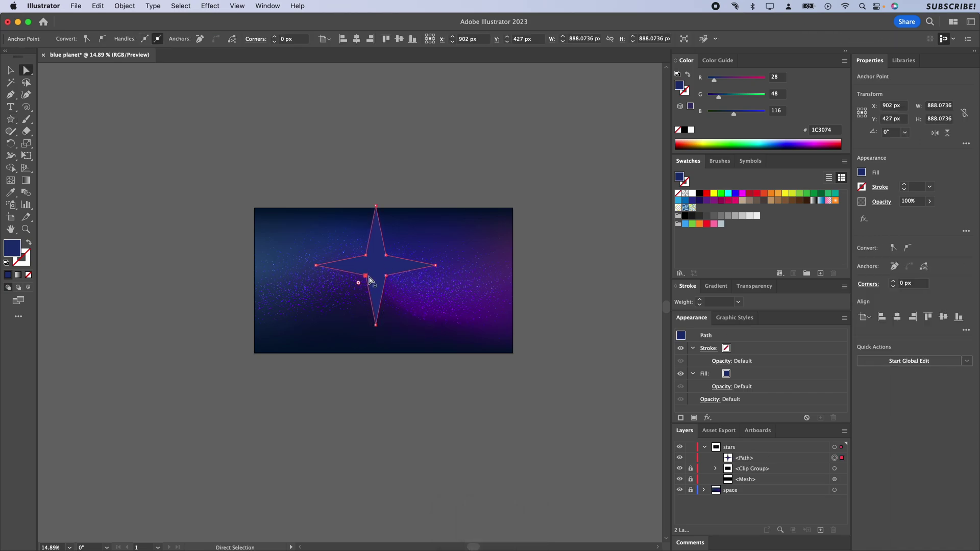
left_click(366, 256, "shift")
left_click(386, 255, "shift")
left_click(386, 276, "shift")
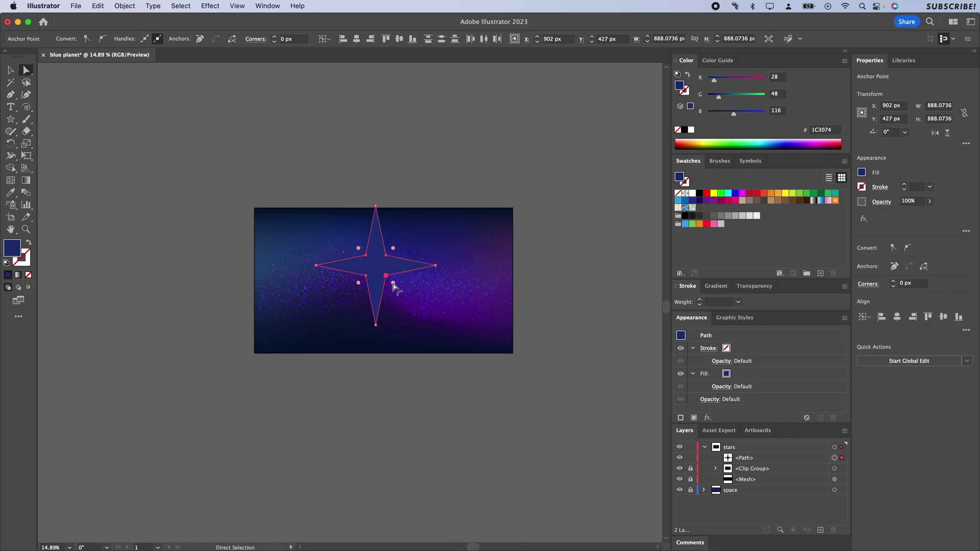
left_click_drag(393, 284, 405, 294)
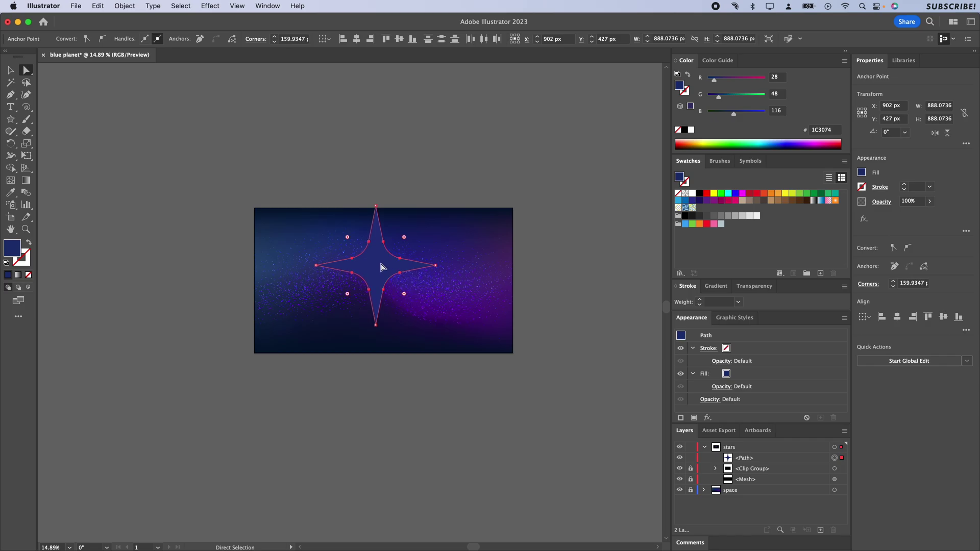
Fit the artboard in view and fill the whole star with light blue #7CB0E1.
key("v")
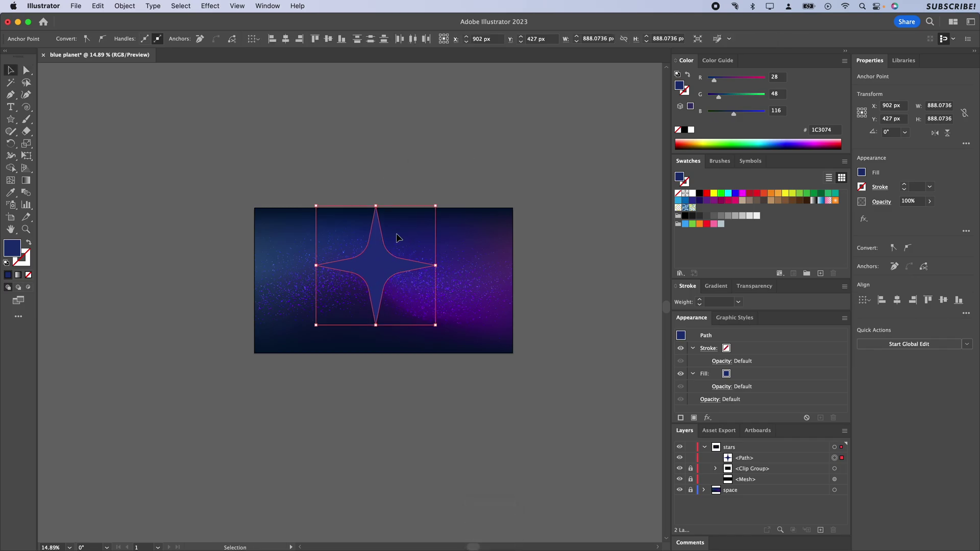
scroll(377, 267, "up", 1)
key("super+0")
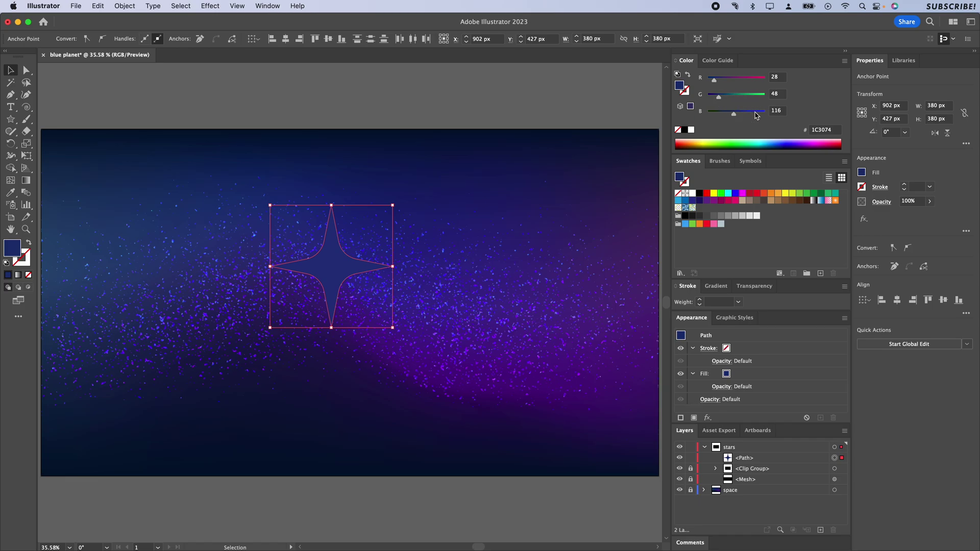
left_click_drag(743, 111, 736, 82)
Set the star fill's blending mode to Screen.
left_click(722, 386)
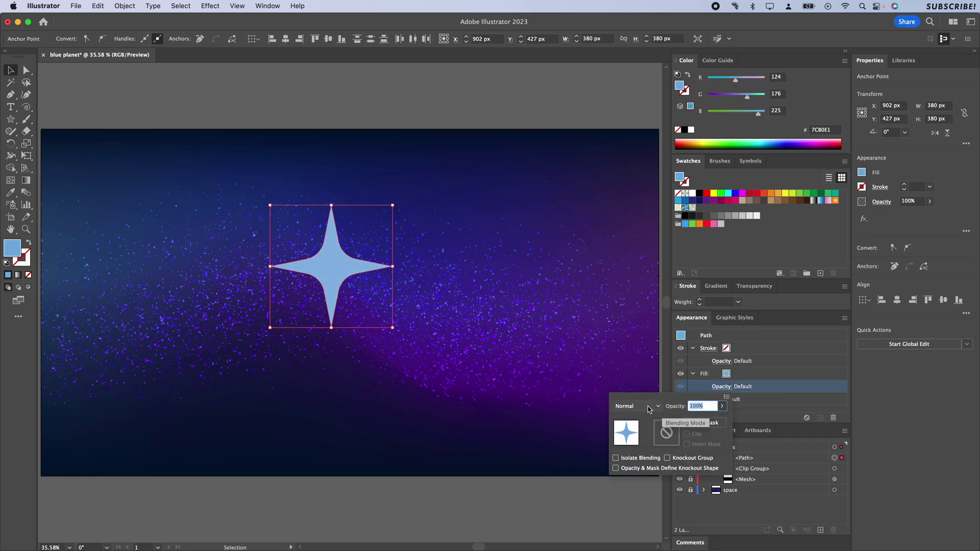
left_click(649, 409)
left_click(644, 277)
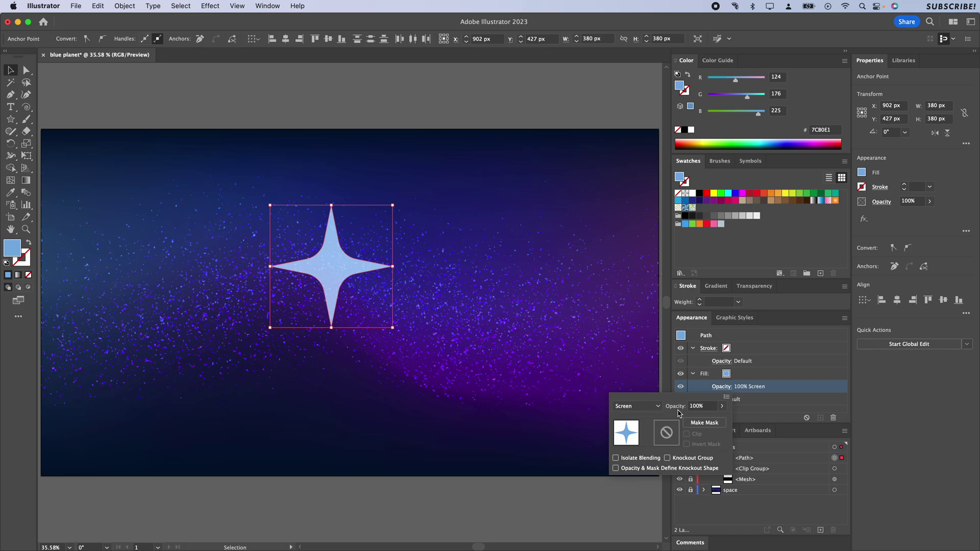
left_click(760, 410)
Duplicate the star's Screen fill in the Appearance panel.
left_click(744, 377)
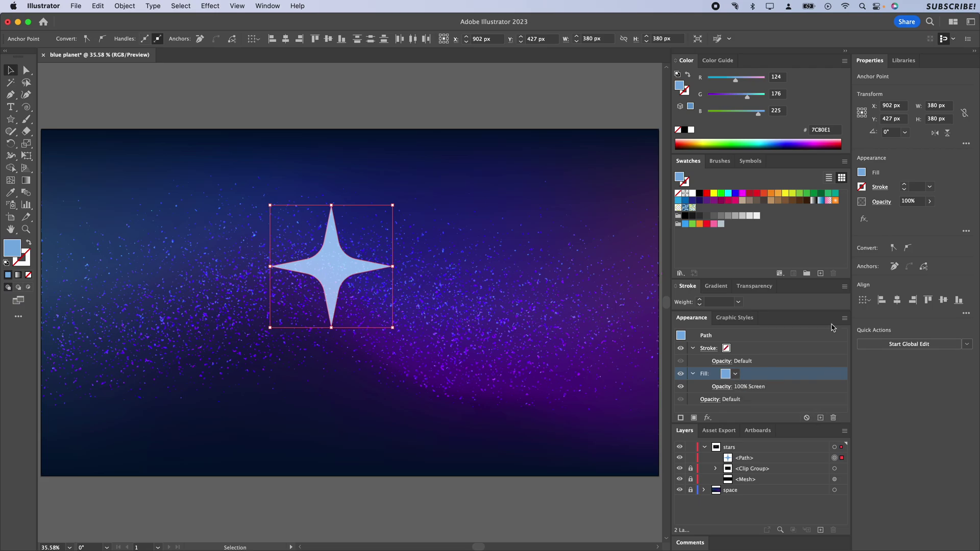
left_click(845, 318)
left_click(878, 342)
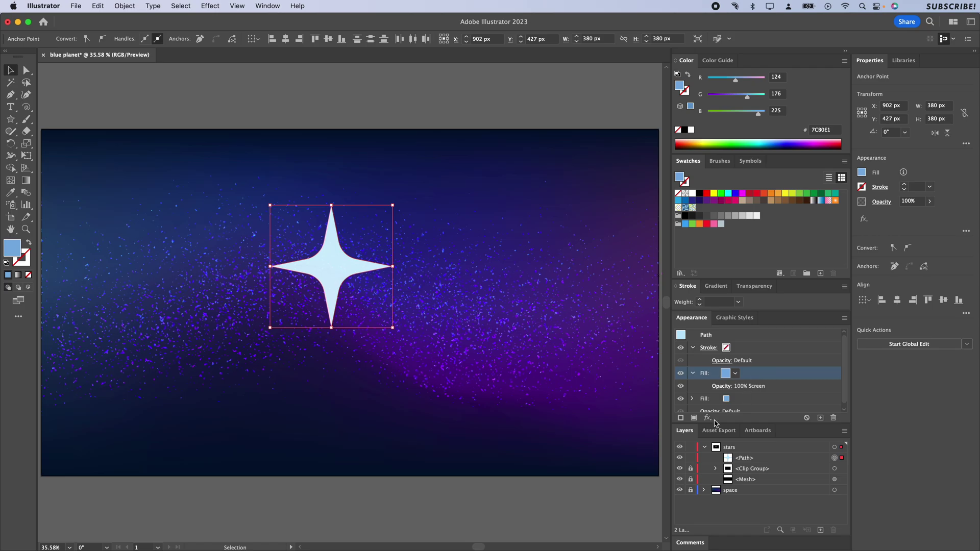
Add an Offset Path effect of -13 px to the star's top fill.
left_click(707, 419)
mouse_move(741, 369)
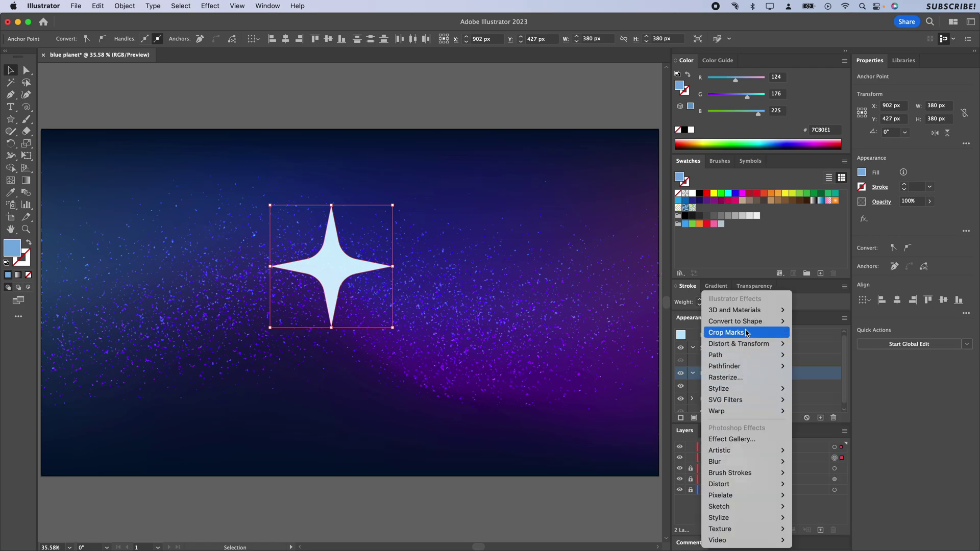
left_click(799, 356)
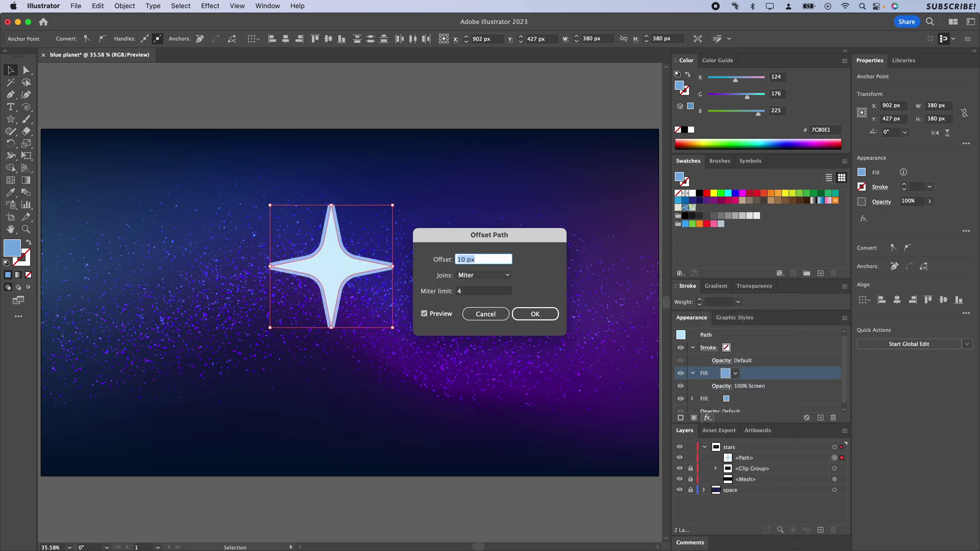
left_click(485, 258)
key("shift")
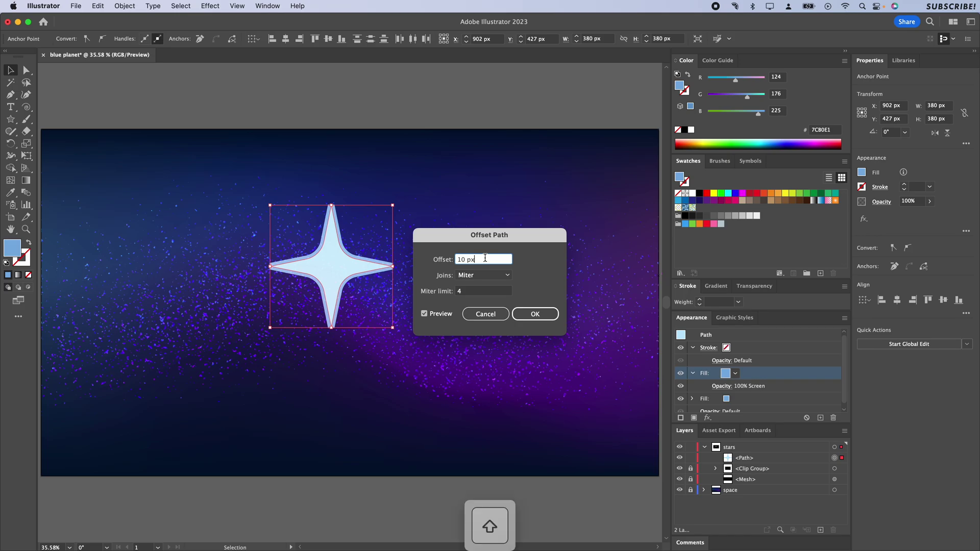
key("shift+Down")
key("shift+Down")
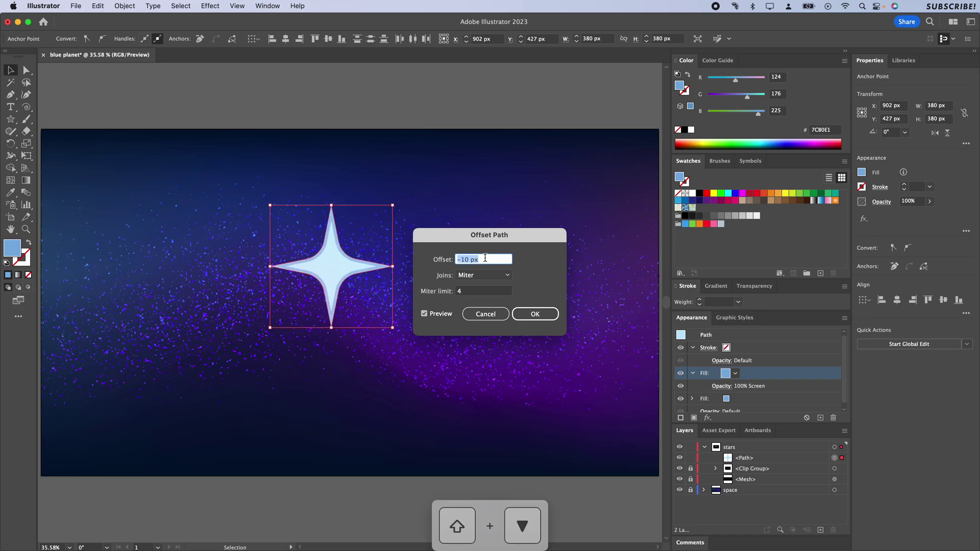
key("Down")
key("Down")
key("Down")
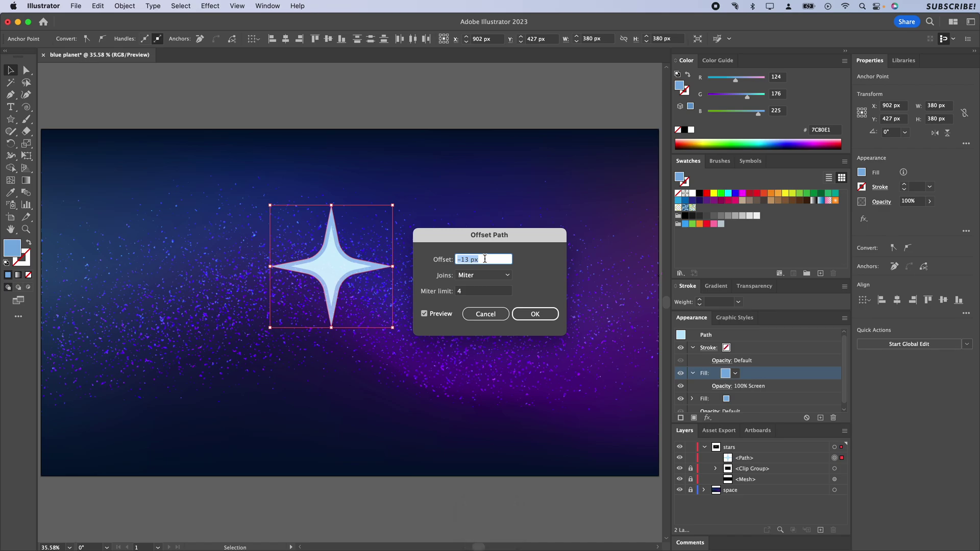
left_click(533, 316)
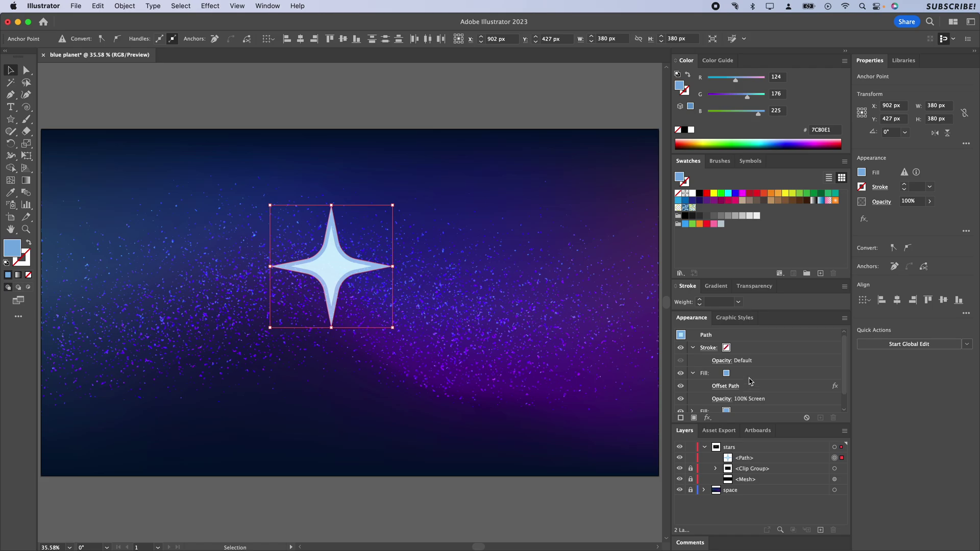
left_click(752, 378)
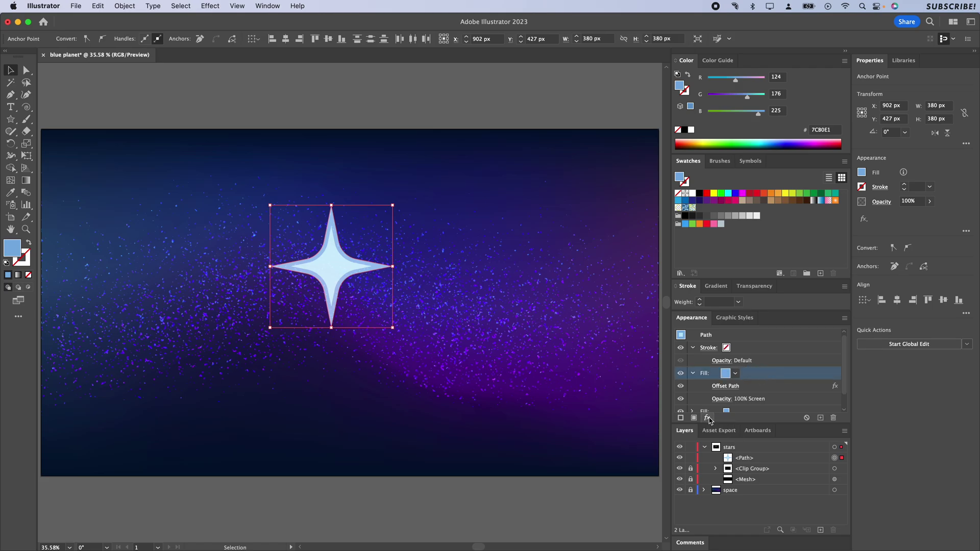
left_click(708, 419)
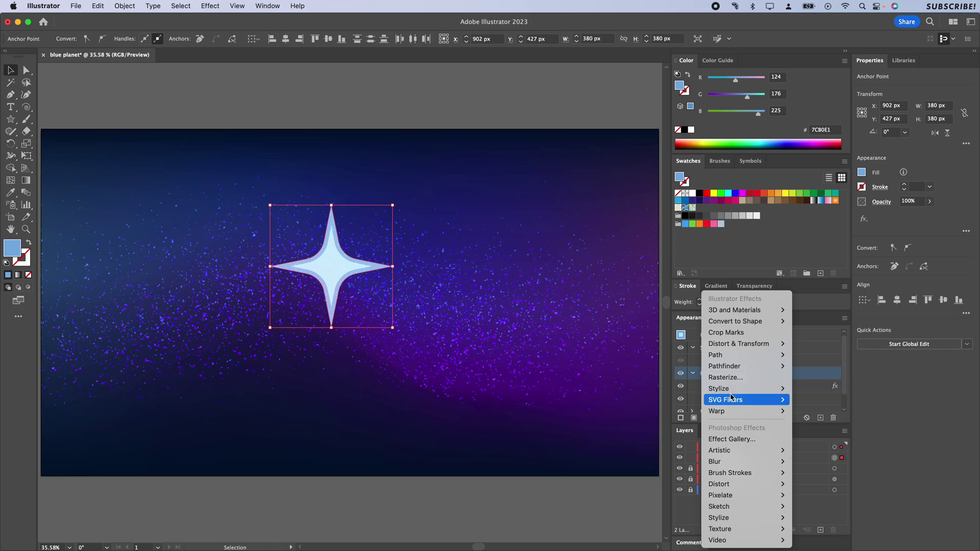
Add a Feather effect with a 9 px radius to the inset top fill.
mouse_move(749, 389)
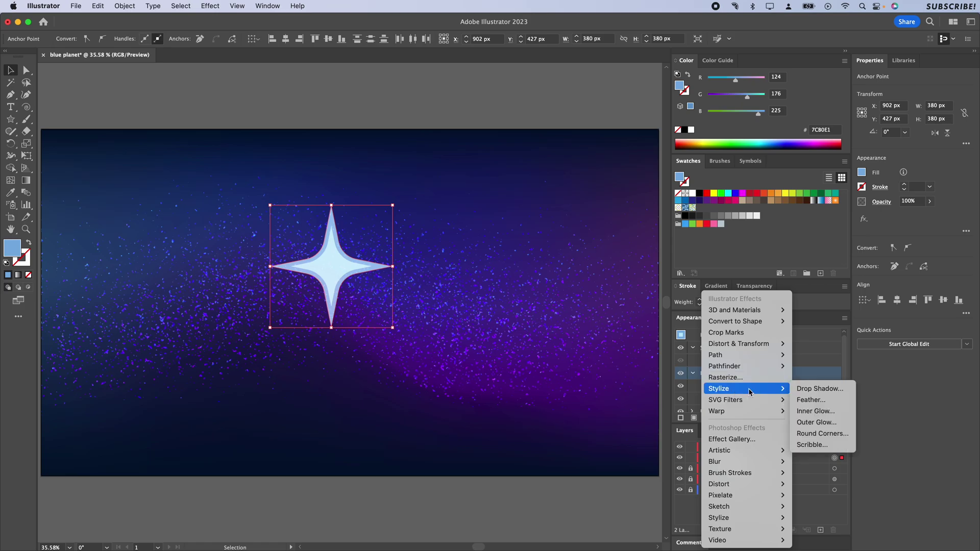
left_click(815, 401)
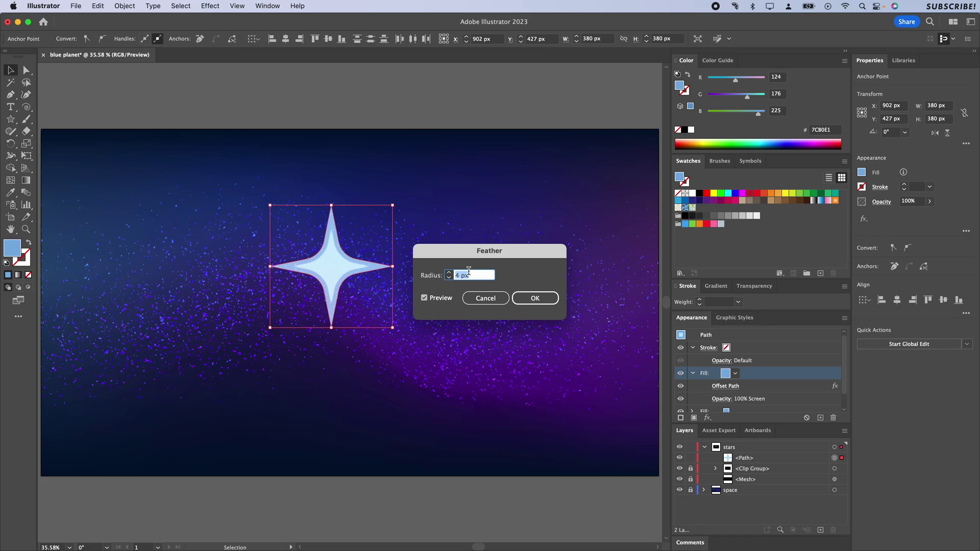
key("Up")
key("Up")
key("Up")
key("Up")
key("Up")
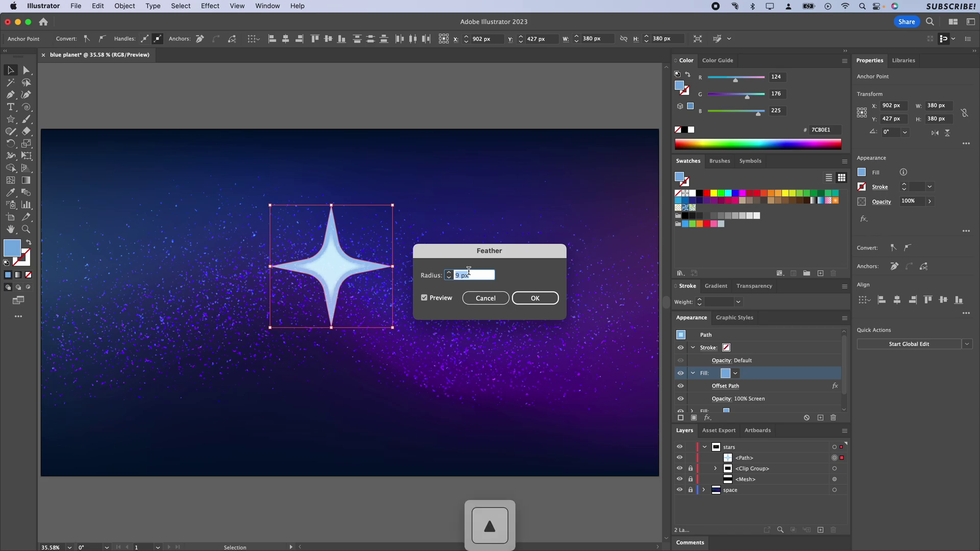
key("Return")
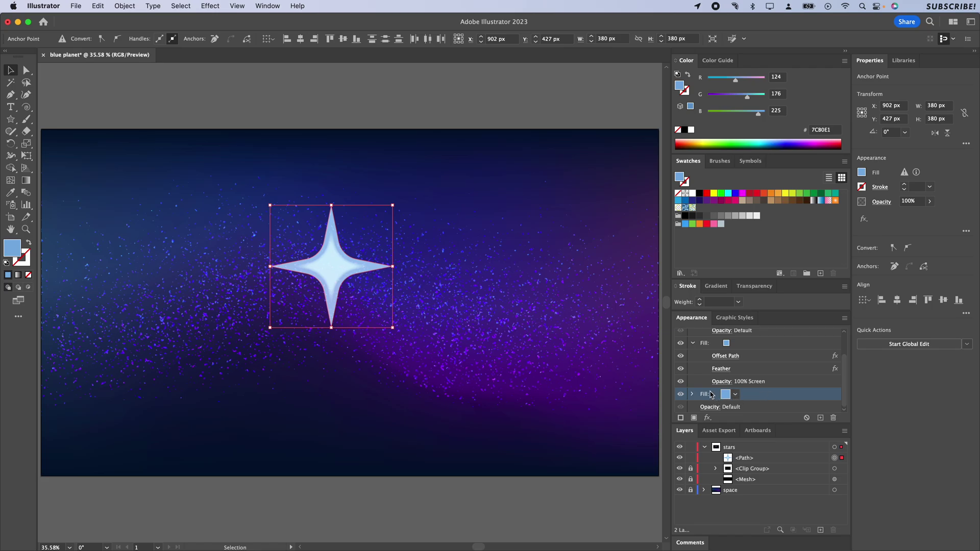
left_click(693, 394)
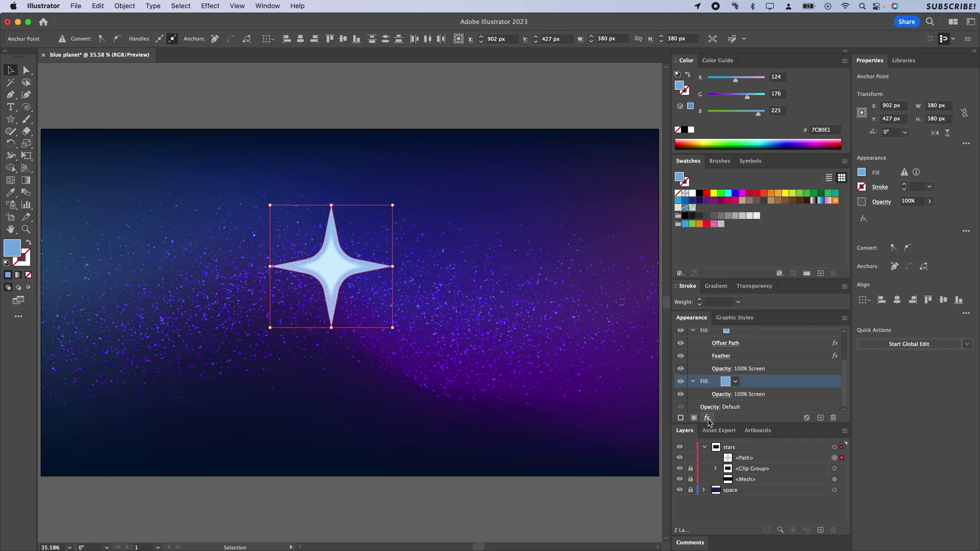
left_click(709, 419)
Give the lower fill a pale blue Outer Glow: Screen, 75% opacity, 12 px blur.
mouse_move(725, 389)
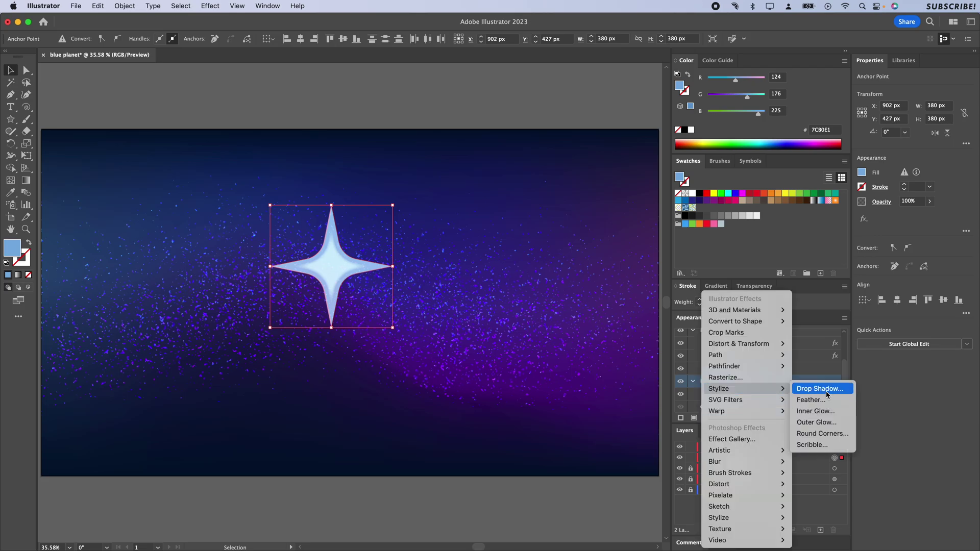
left_click(823, 425)
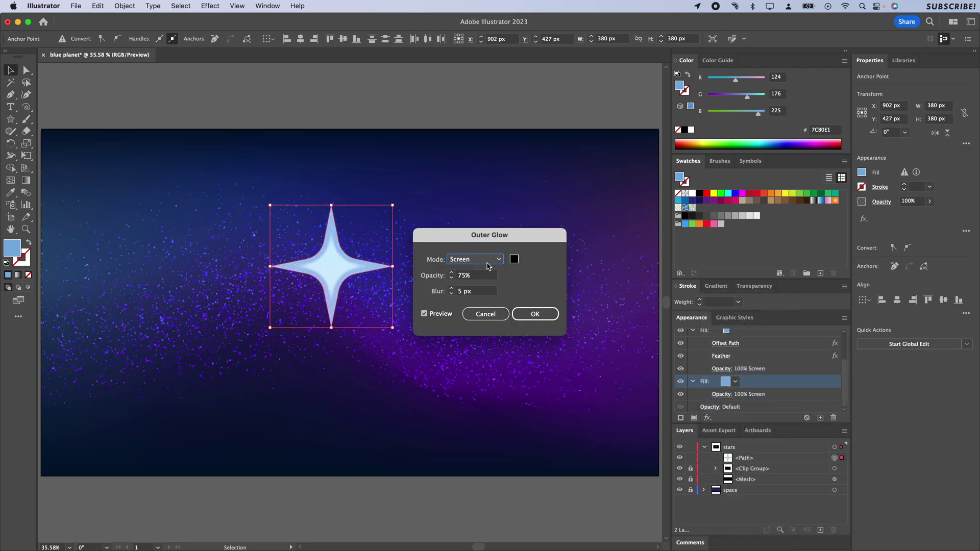
left_click(514, 260)
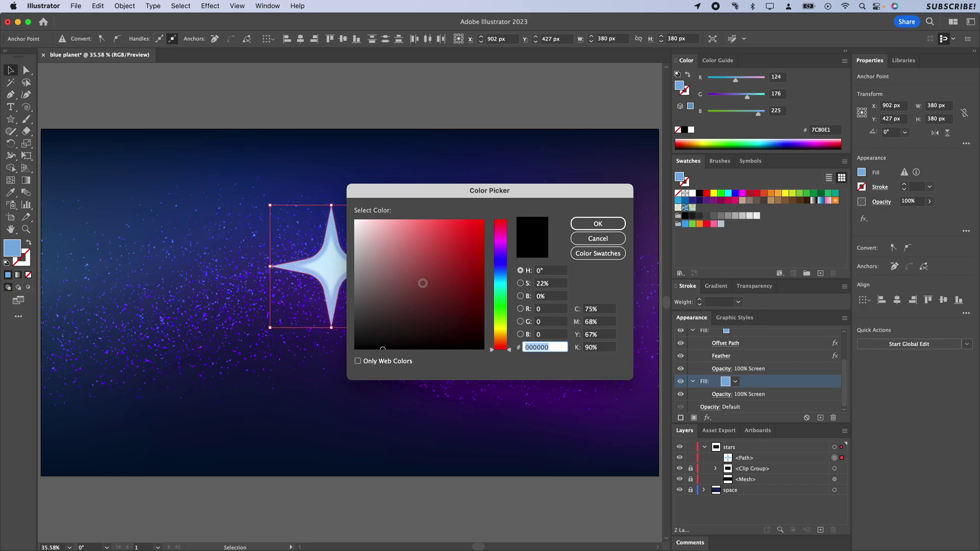
left_click(501, 278)
mouse_move(370, 253)
left_mouse_down()
mouse_move(361, 236)
mouse_move(372, 226)
left_mouse_up()
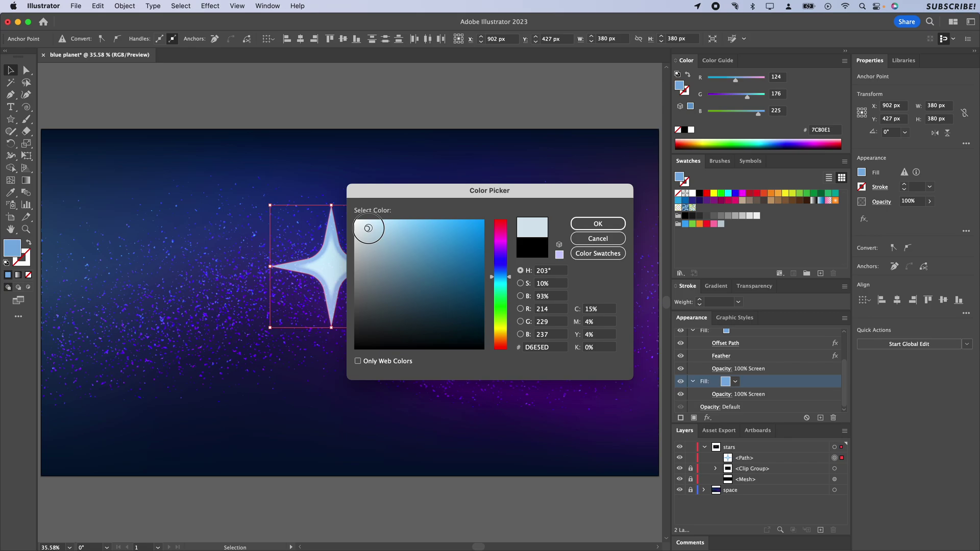
left_click(608, 223)
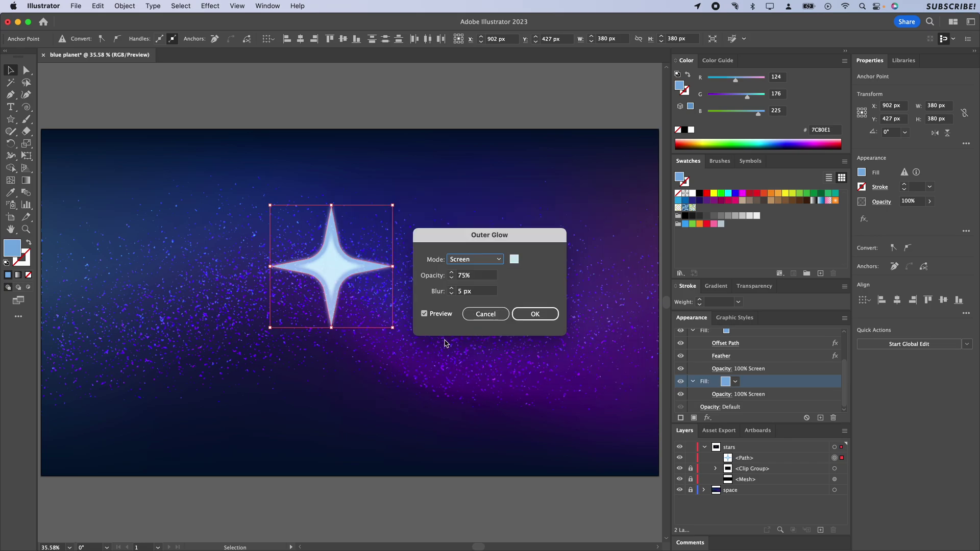
left_click(478, 290)
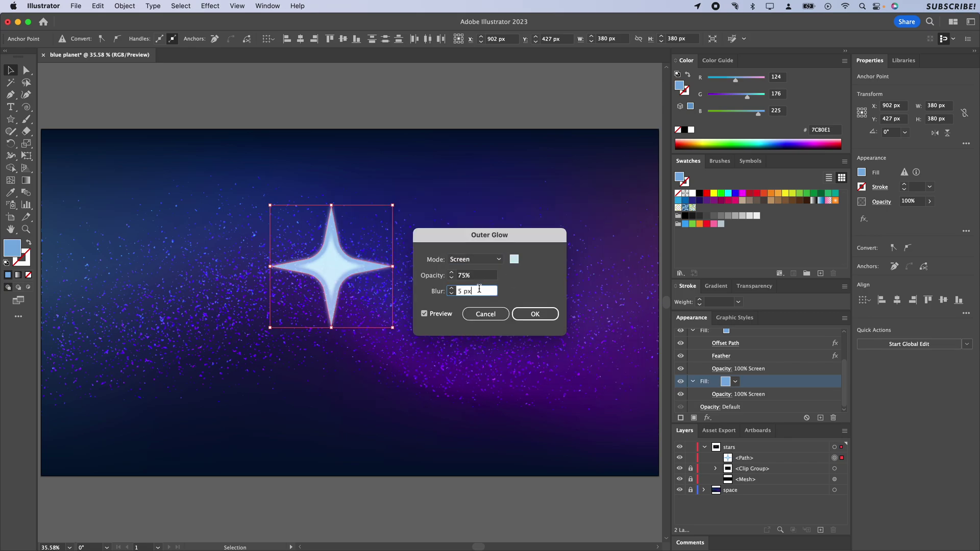
key("Up")
key("Up")
key("Up")
key("Up")
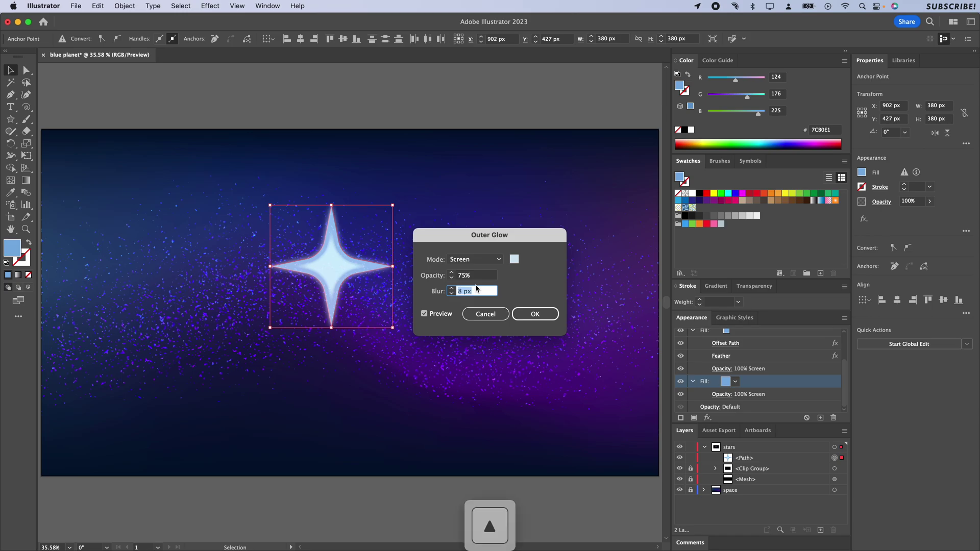
key("Up")
key("Up")
key("Up")
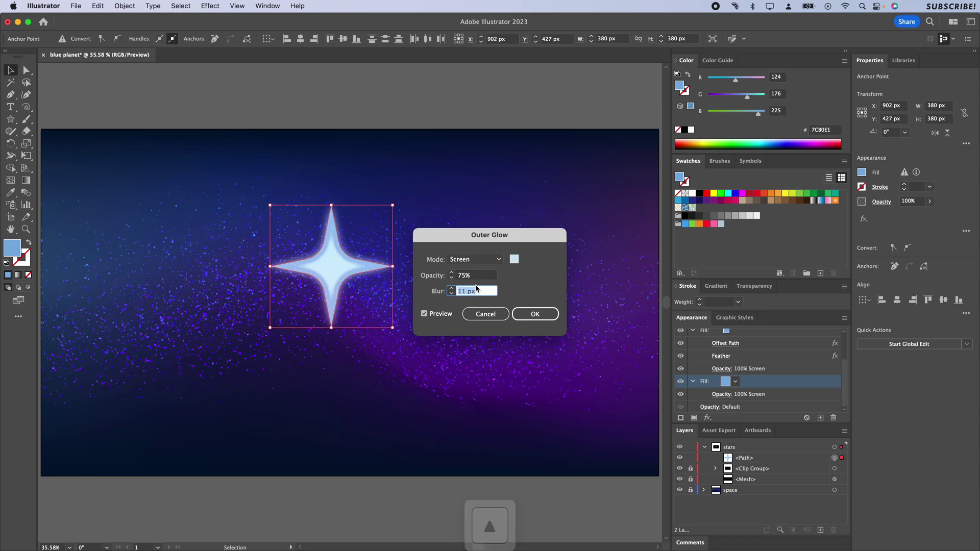
left_click(546, 315)
Reopen the Feather effect and confirm its radius stays at 9 px.
left_click(719, 361)
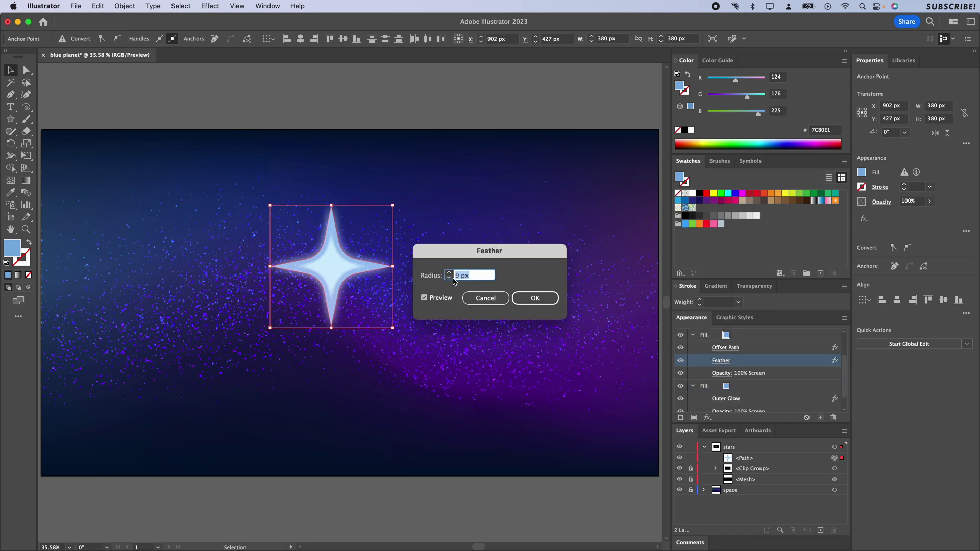
key("Up")
key("Down")
left_click(535, 299)
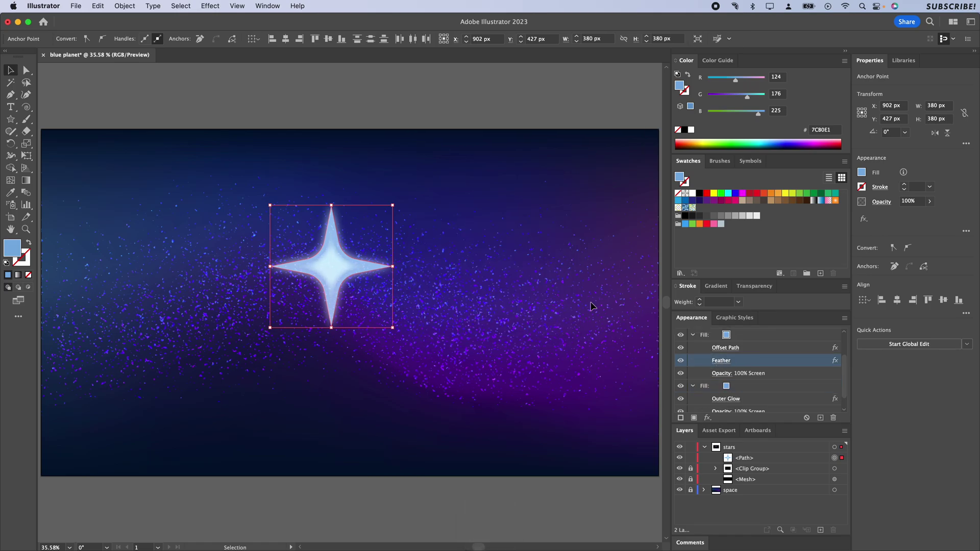
Lighten the star's top fill to #9ACBE1 by raising red and green.
left_click(727, 336)
left_click(729, 336)
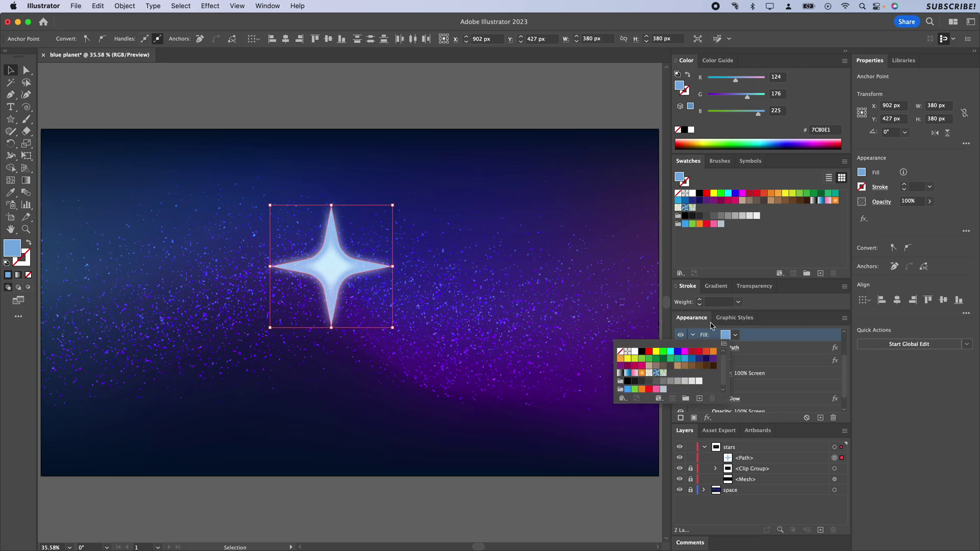
left_click_drag(736, 81, 743, 81)
left_click_drag(748, 96, 752, 97)
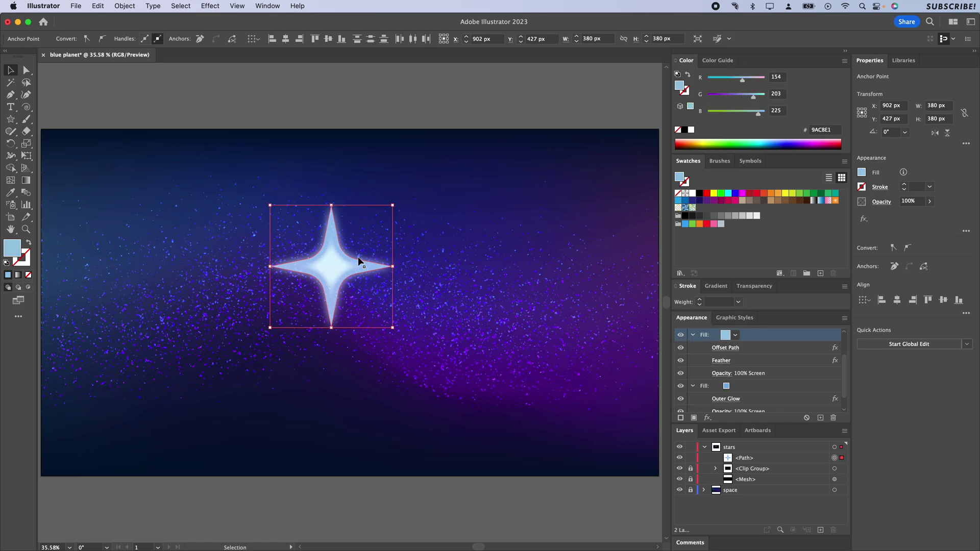
Scale the star proportionally from its centre down to 86 × 86 px.
key("alt+shift")
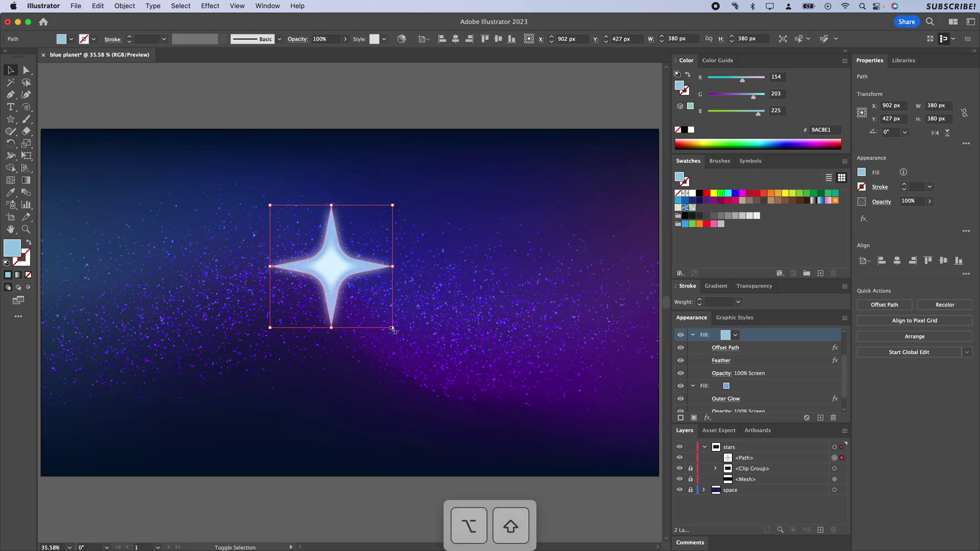
left_click_drag(392, 329, 349, 282)
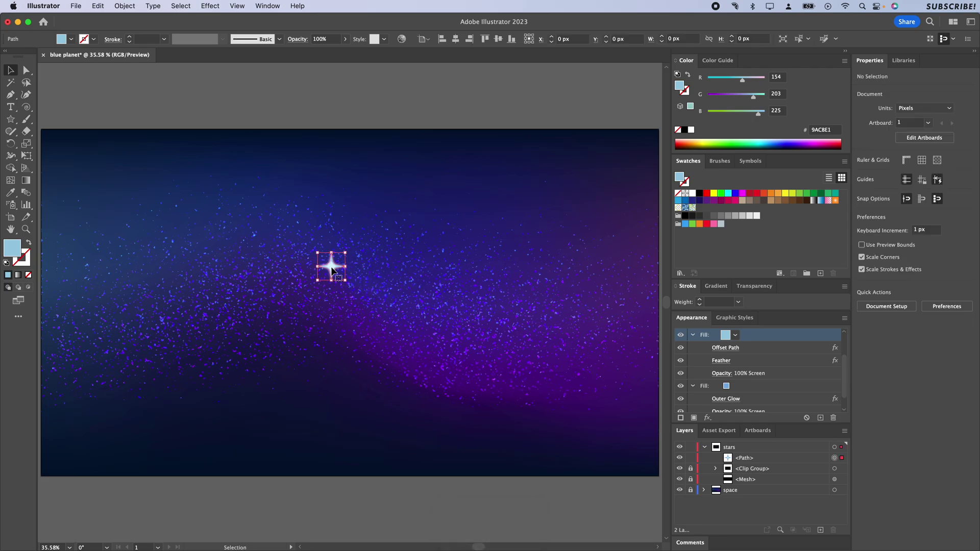
left_click(750, 162)
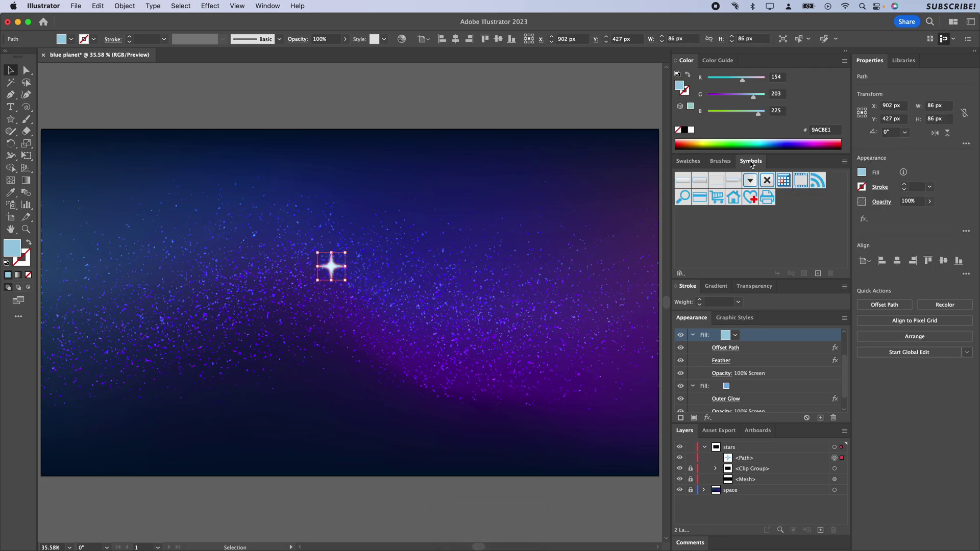
Drag the star into the Symbols panel and save it as a static symbol named 'star'.
left_click_drag(331, 266, 744, 235)
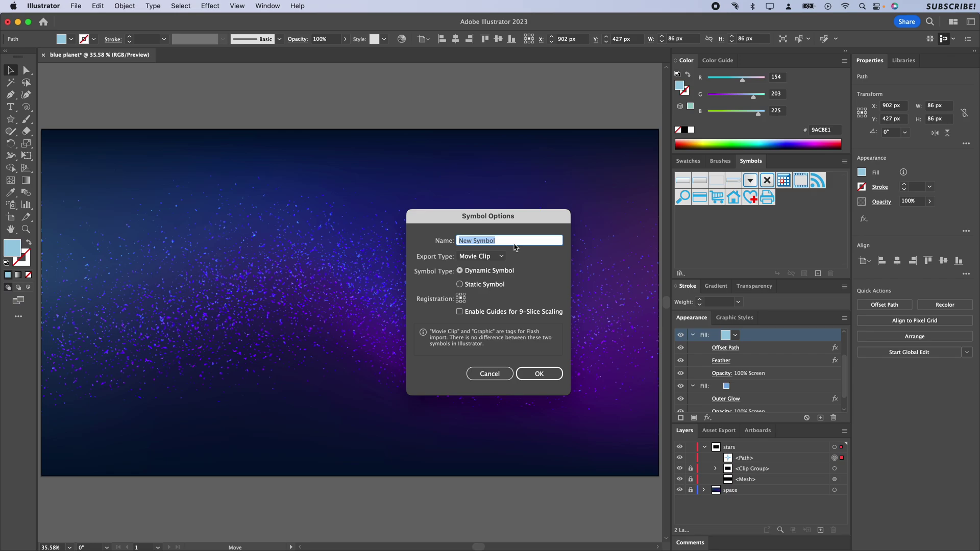
type("star")
left_click(483, 286)
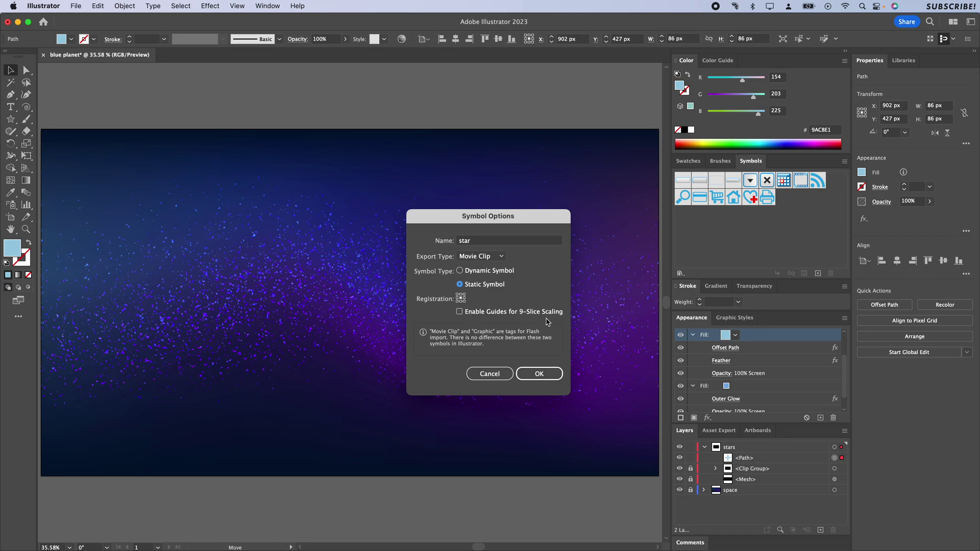
left_click(539, 375)
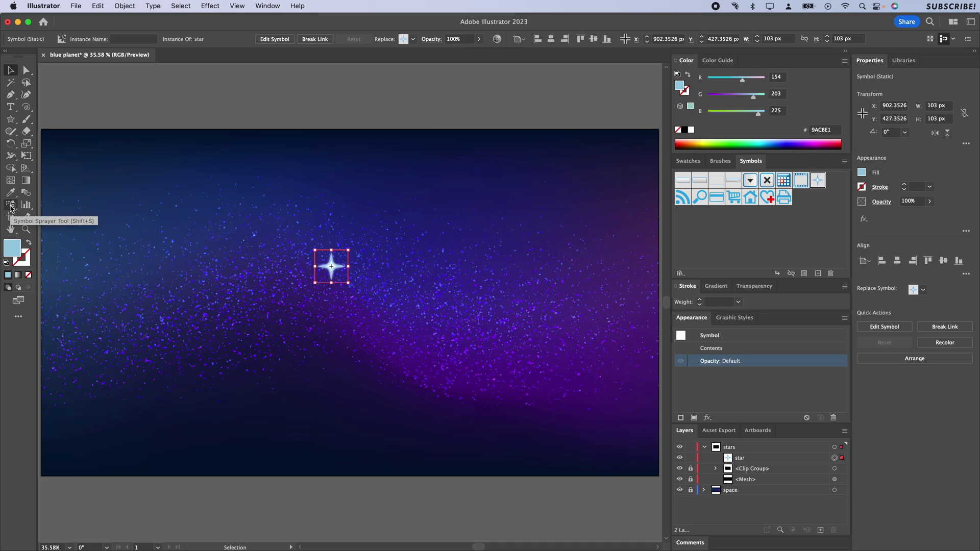
Spray about twenty star symbol copies across the nebula with the Symbol Sprayer.
key("shift+s")
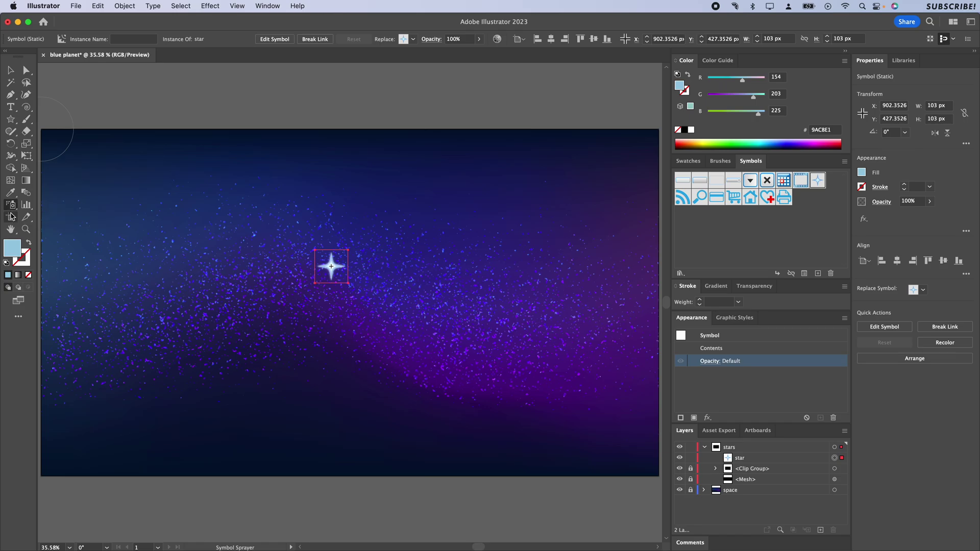
left_click(22, 317)
left_click(84, 245)
left_click(144, 316)
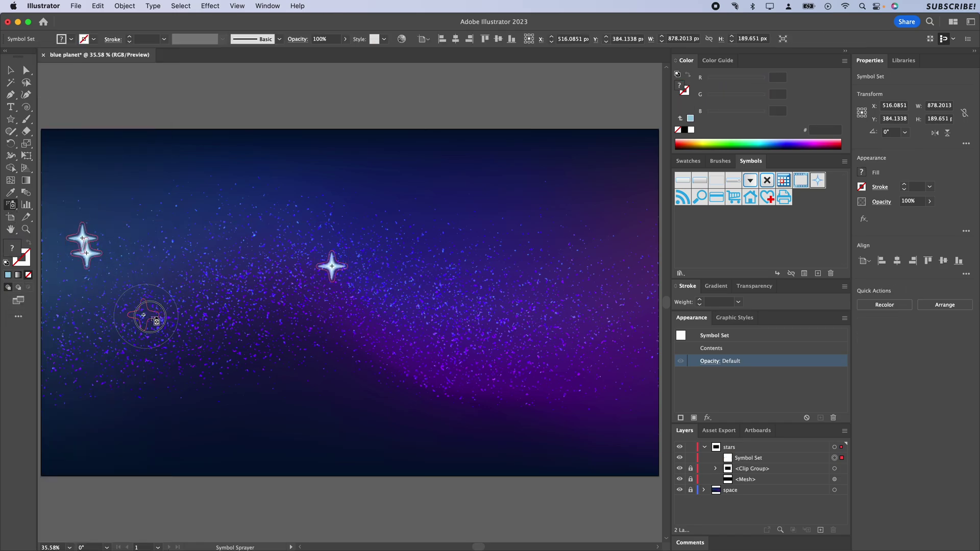
left_click(187, 266)
left_click(246, 311)
left_click(438, 329)
left_click(524, 284)
left_click(618, 285)
left_click(601, 343)
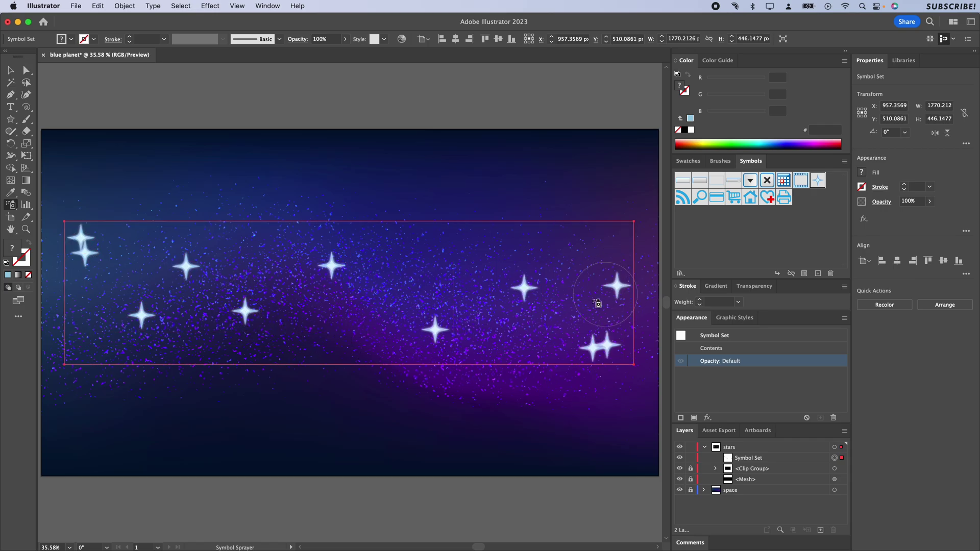
left_click(400, 280)
left_click(336, 330)
left_click(69, 351)
left_click(534, 356)
left_click(627, 185)
left_click(581, 303)
left_click(130, 240)
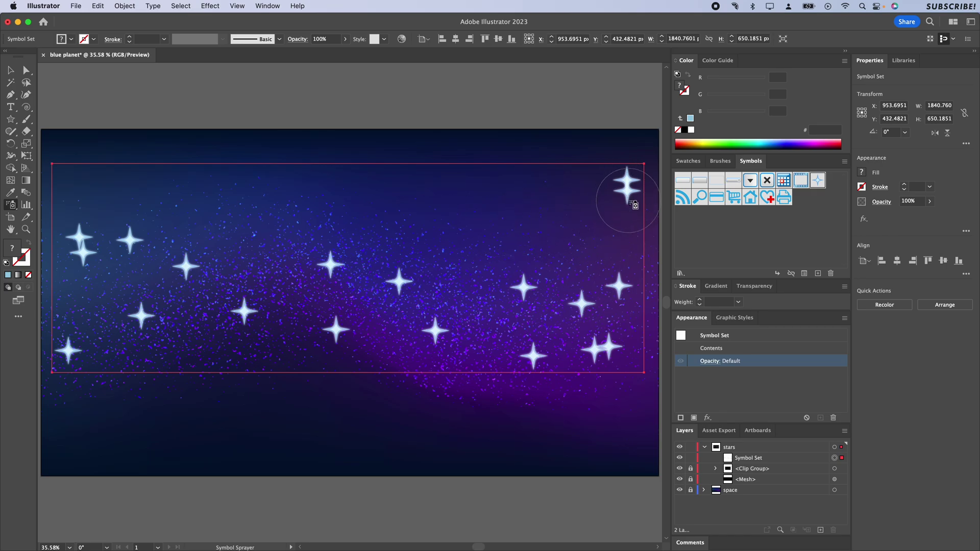
Remove the doubled stars at the top right and lower right.
key("alt")
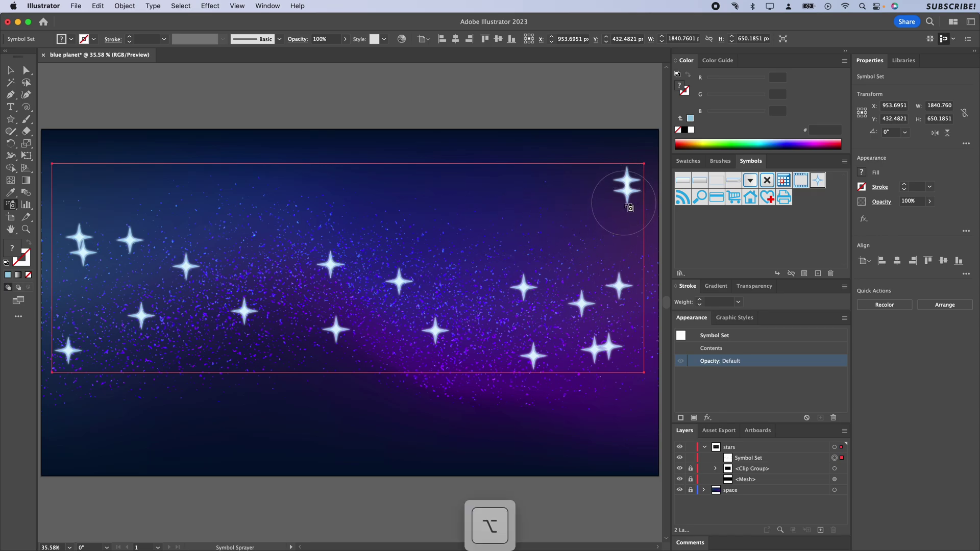
left_click(628, 205, "alt")
left_click(625, 354, "alt")
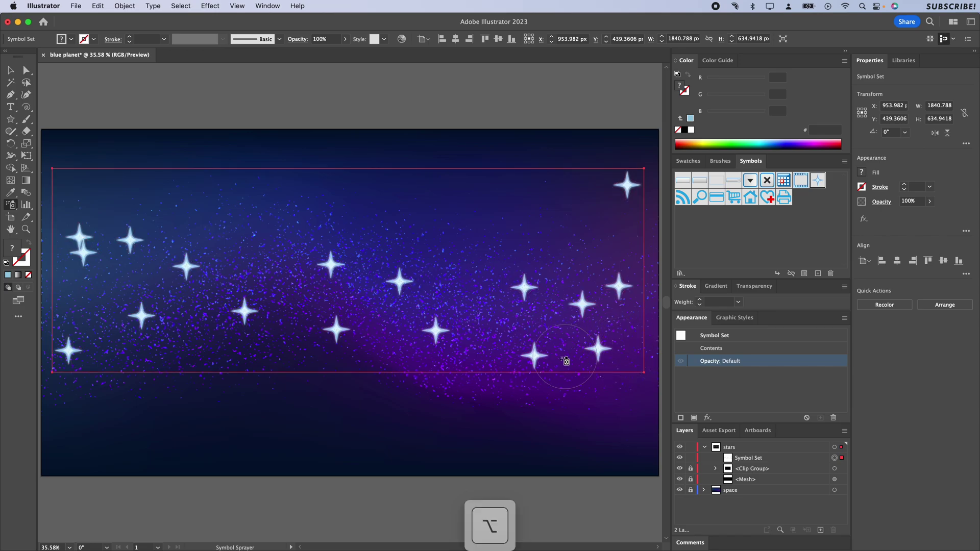
left_click(11, 205)
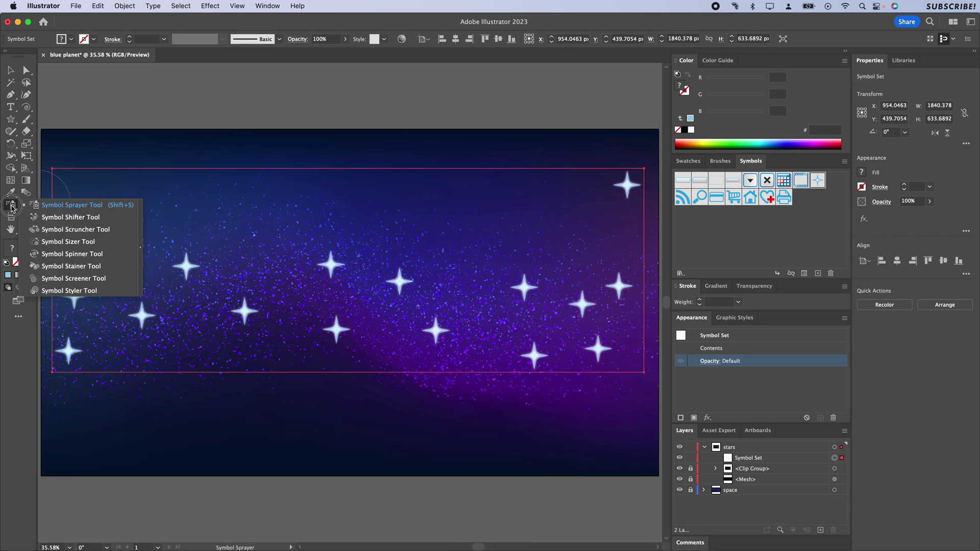
Shrink most of the sprayed stars to tiny specks with the Symbol Sizer.
left_click(68, 241)
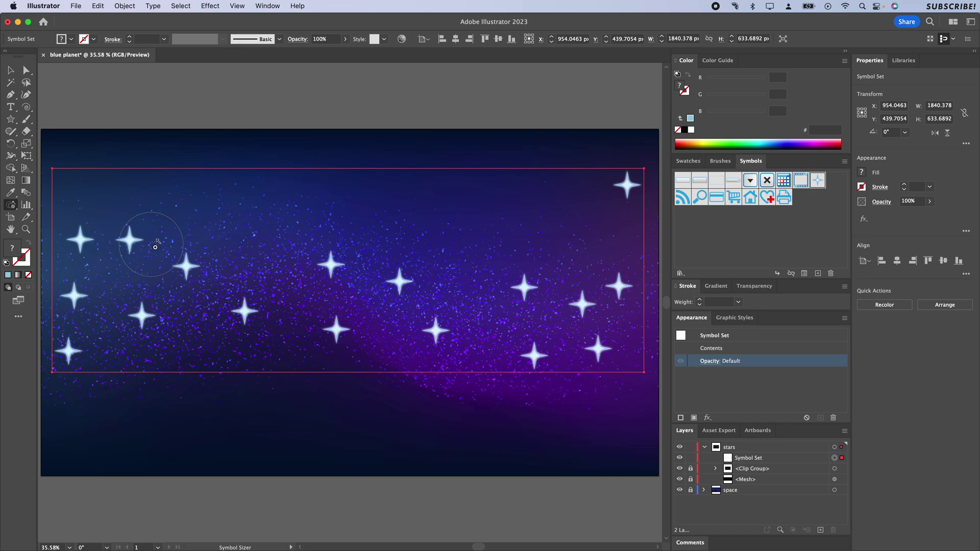
key("alt")
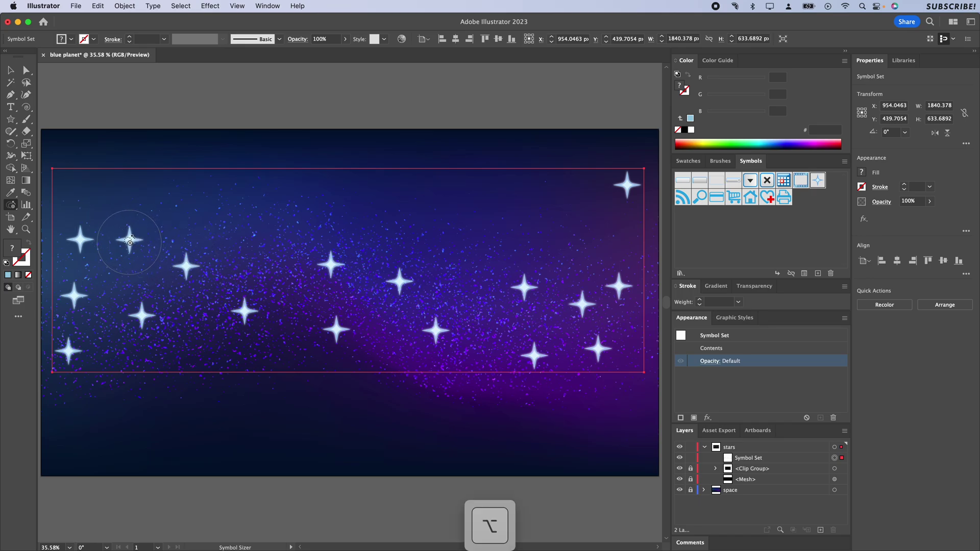
left_click(142, 315, "alt")
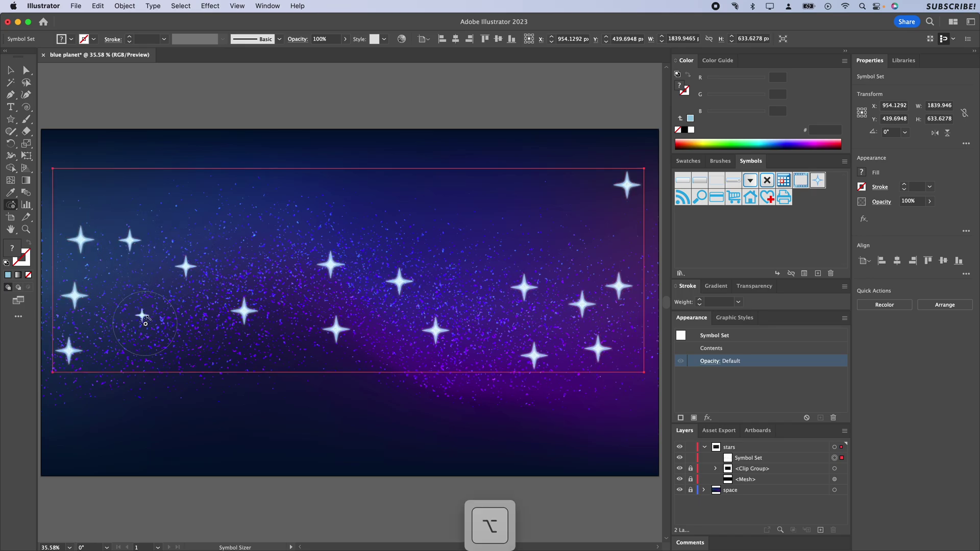
left_click(244, 311, "alt")
left_click(314, 265, "alt")
left_click(335, 328, "alt")
left_click(419, 306, "alt")
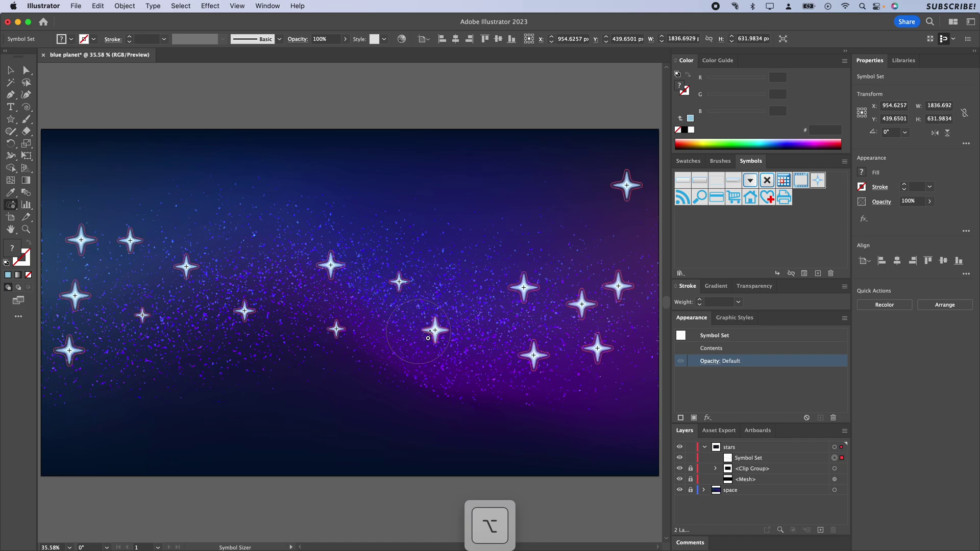
left_click(582, 304, "alt")
left_click(399, 282, "alt")
left_click(331, 265, "alt")
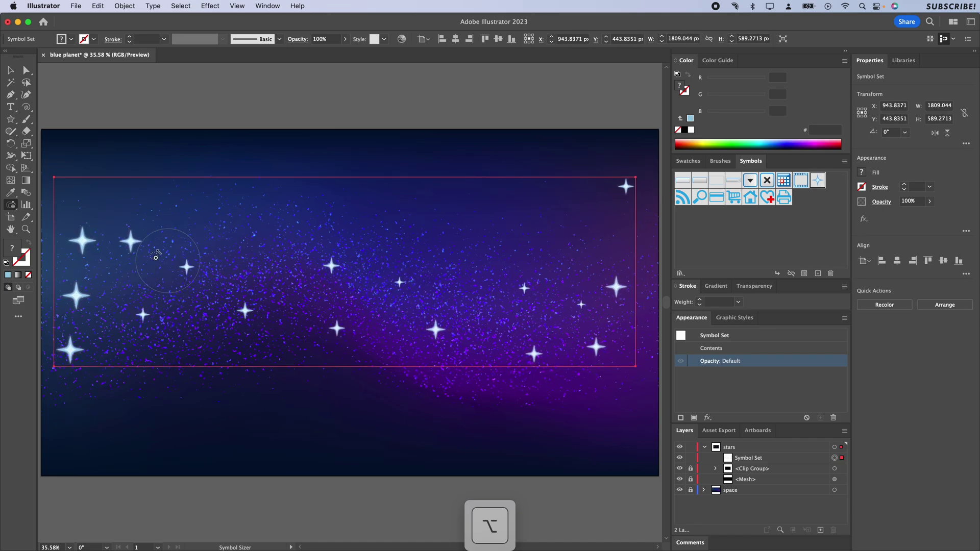
left_click(77, 294, "alt")
left_click(83, 295, "alt")
left_click(87, 352, "alt")
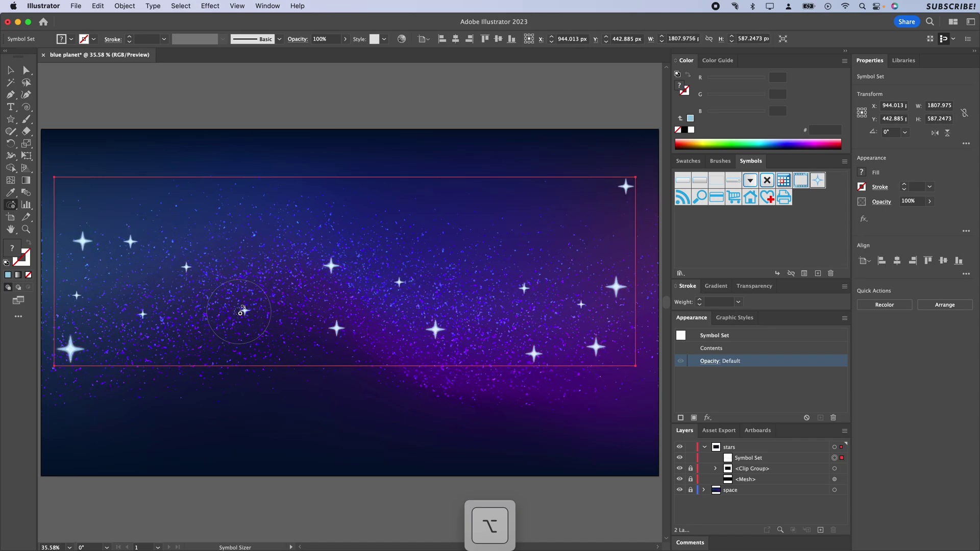
Enlarge the centre, upper-left and lower-right stars, then reapply Outer Glow to the set.
left_click(340, 330)
left_click(70, 346, "alt")
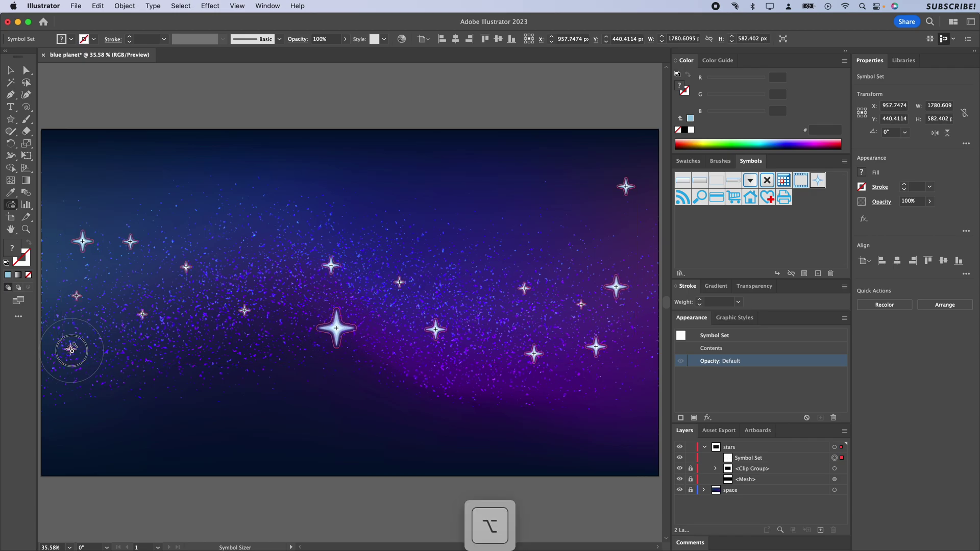
left_click(185, 266)
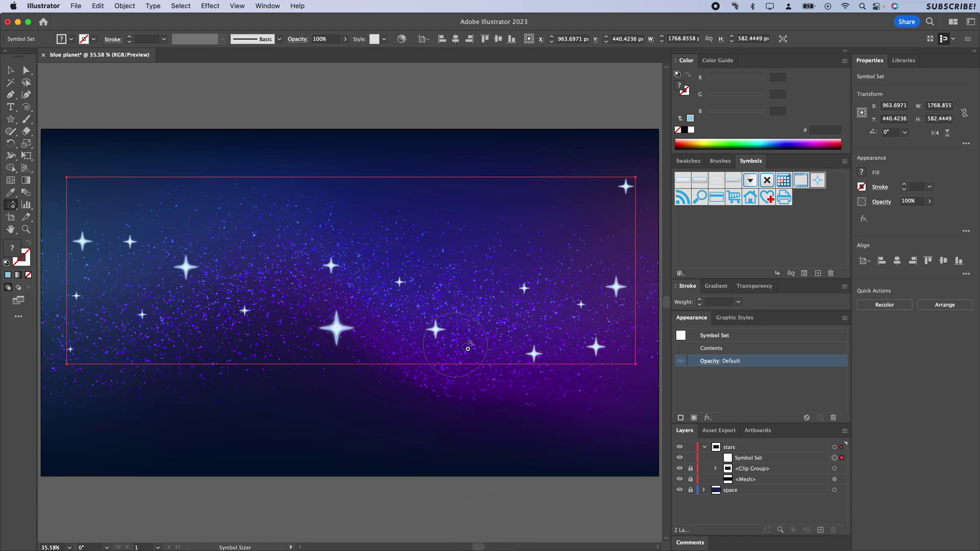
left_click(530, 353)
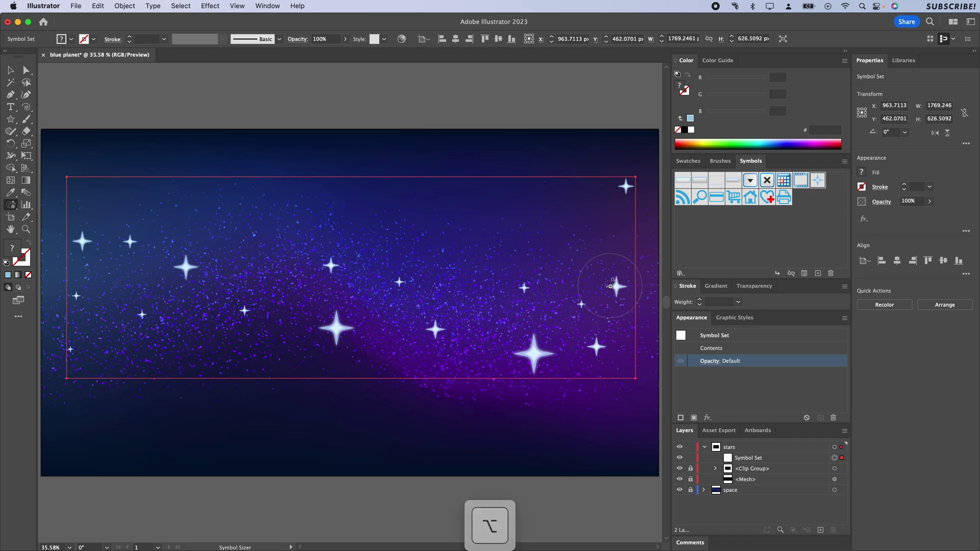
key("super+shift+e")
key("v")
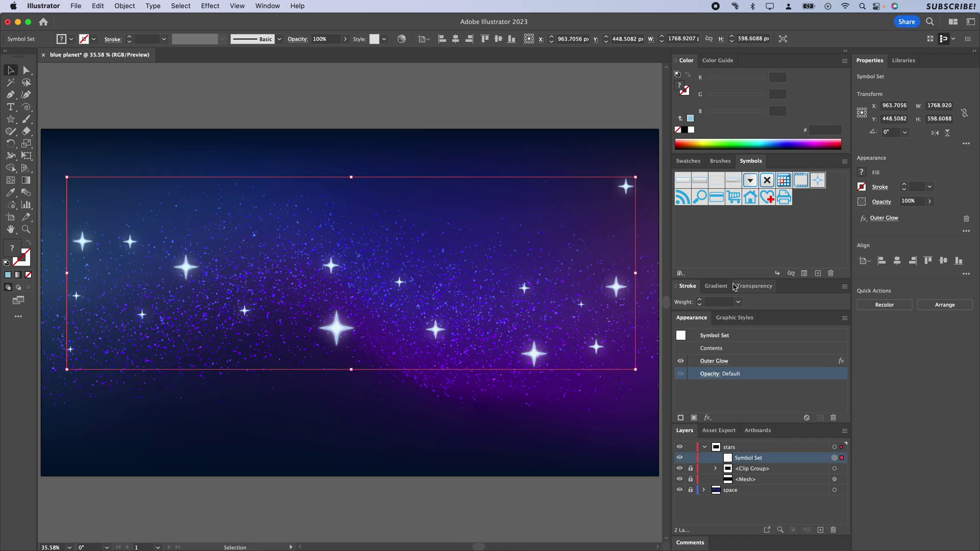